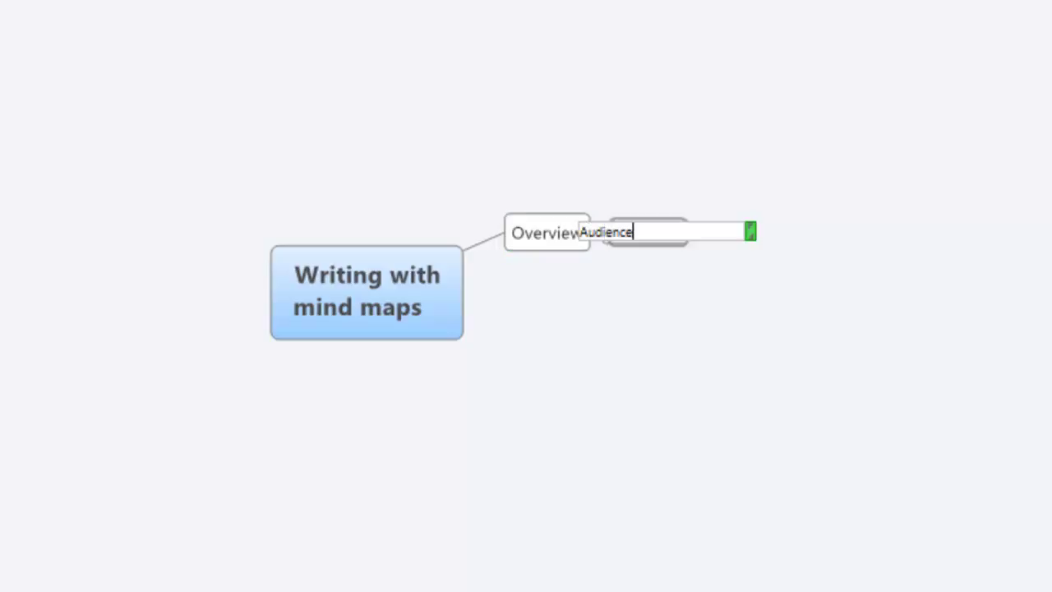
Finish the Audience subtopic under Overview and add a sibling subtopic named "Objectives"
key("Return")
key("Return")
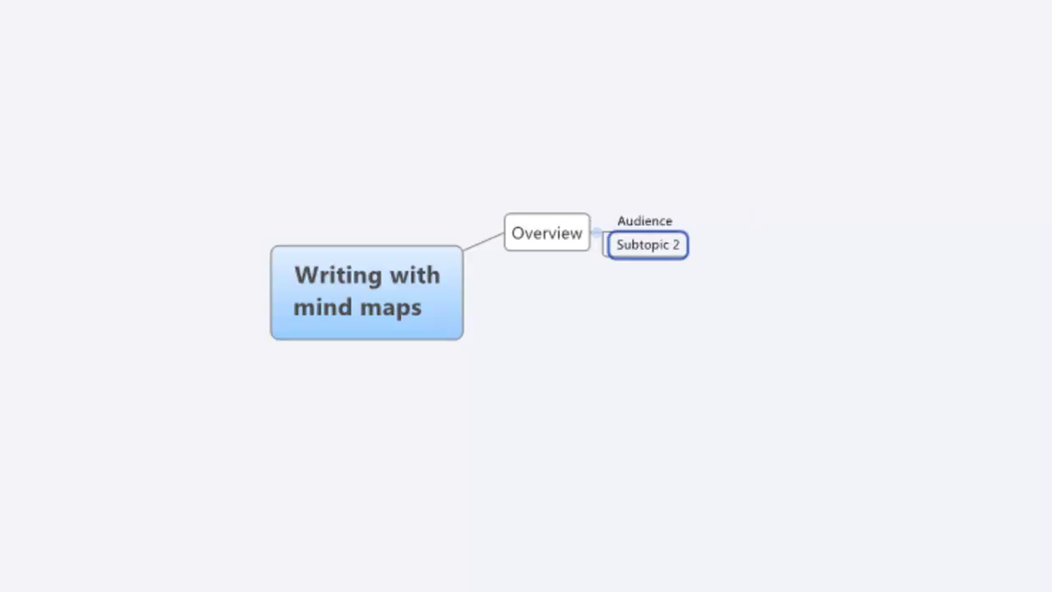
type("Objectiv")
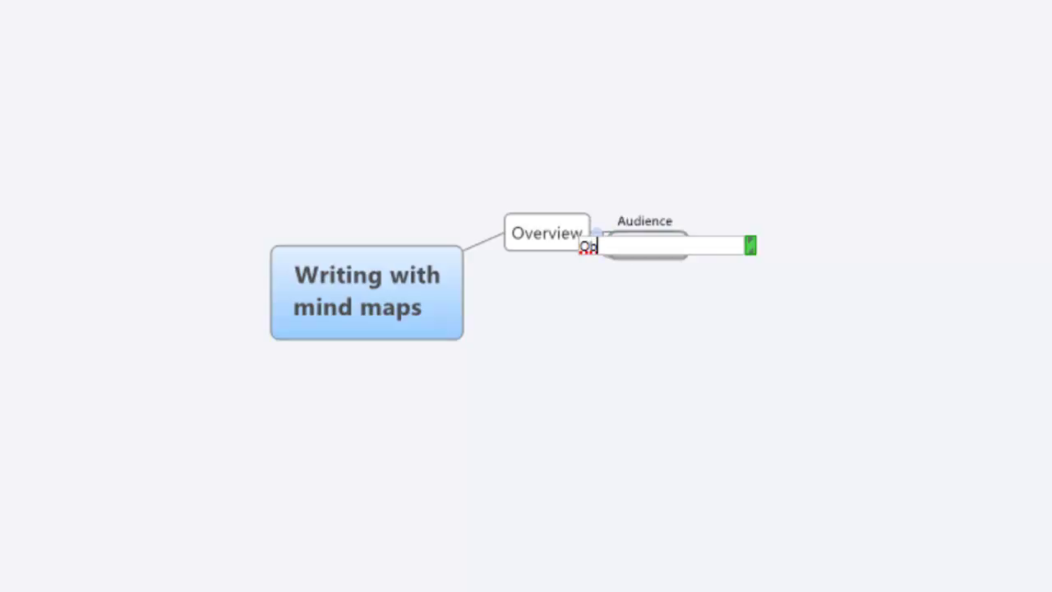
type("es")
key("Return")
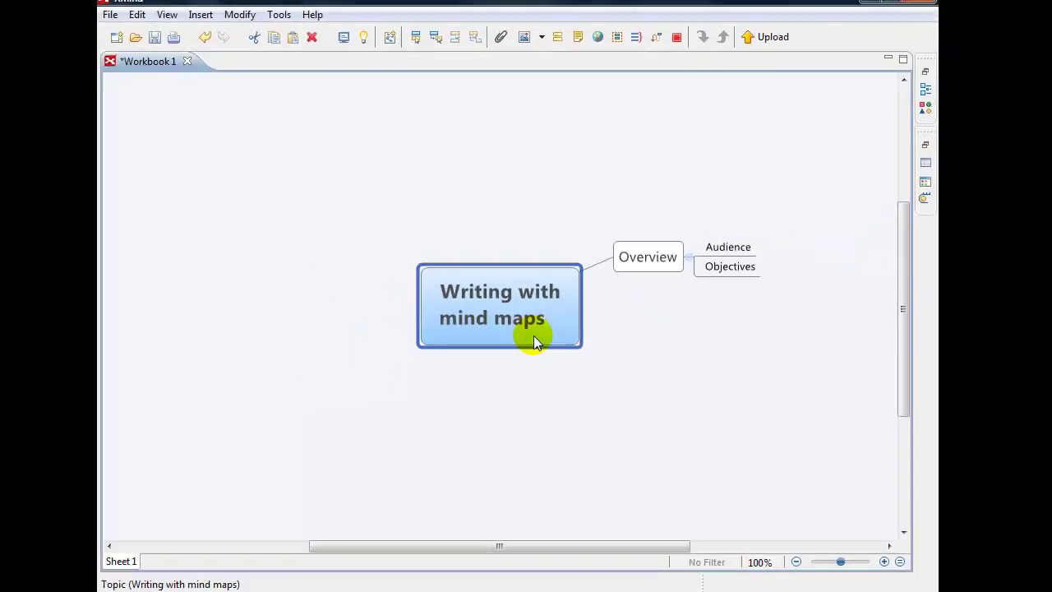
Add a second main topic to the central topic and name it "Attention-getting introduction"
key("Tab")
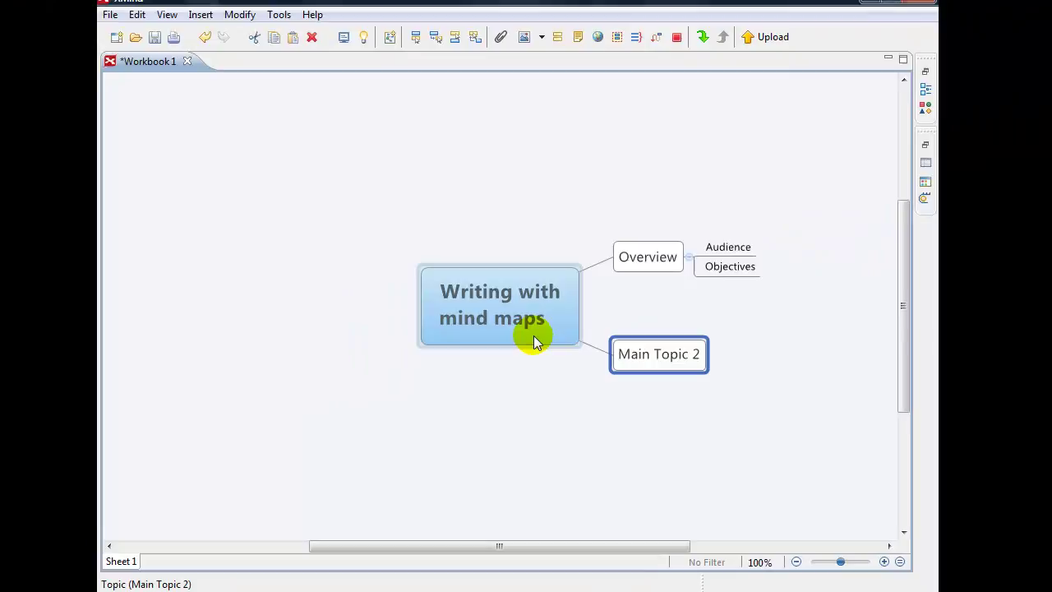
type("Attentik")
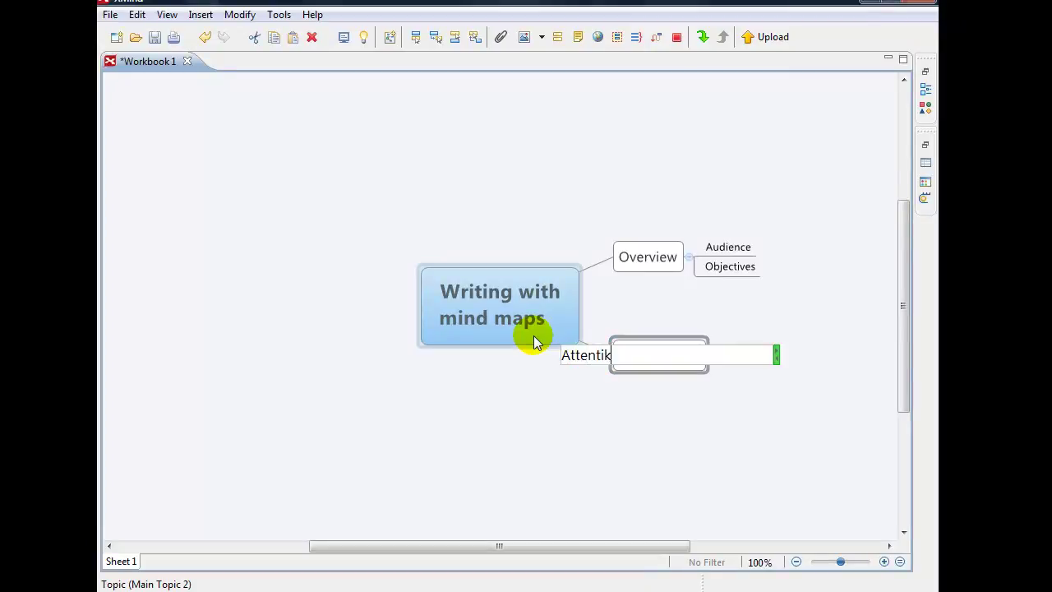
key("BackSpace")
type("on-getting introductio")
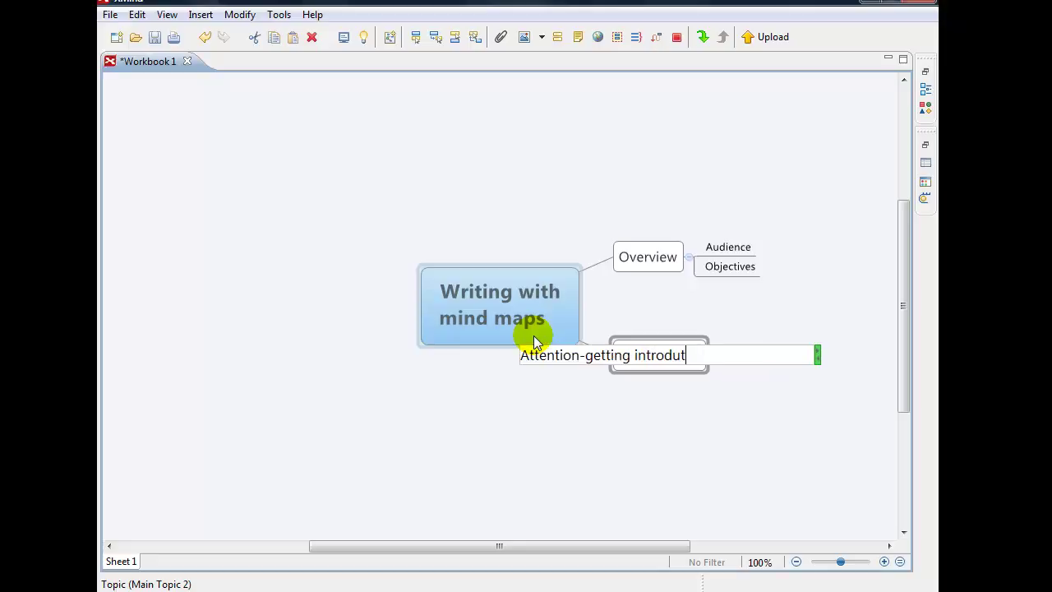
type("n")
key("Return")
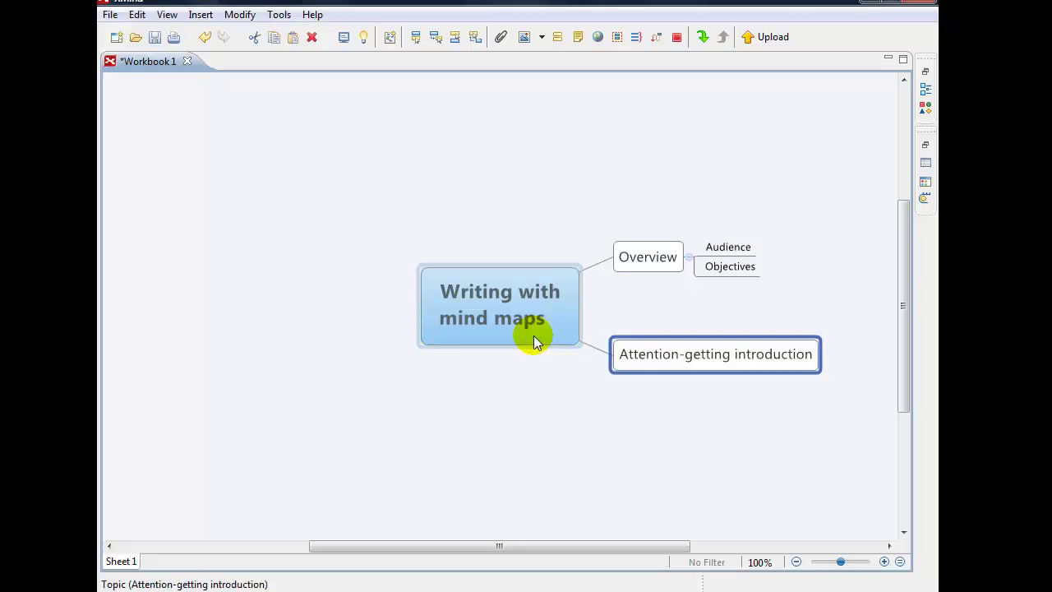
Add a main topic named "Major point 1" to the central topic "Writing with mind maps"
left_click(796, 562)
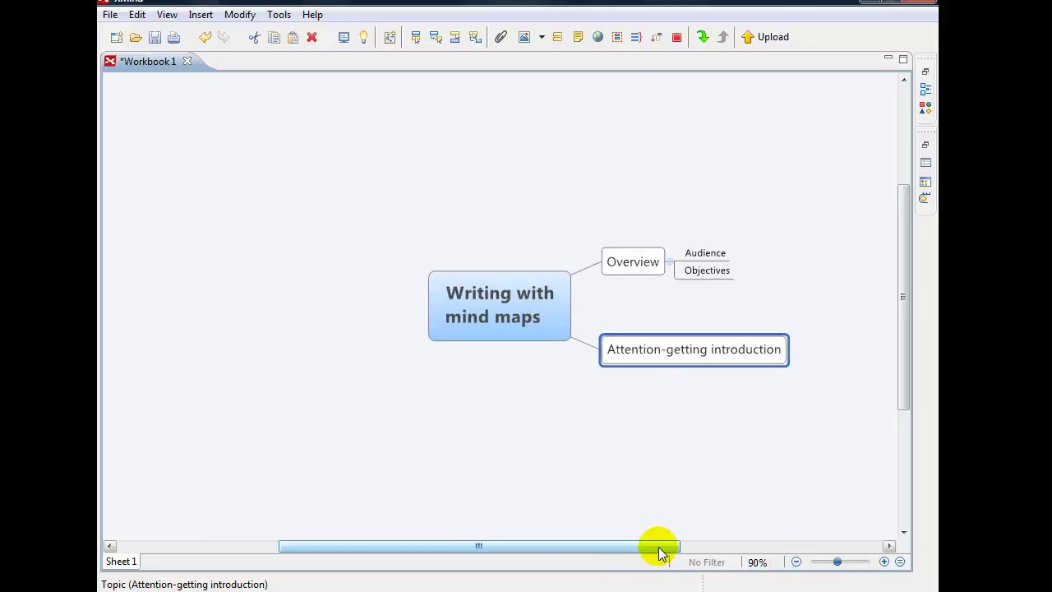
left_click_drag(658, 546, 693, 547)
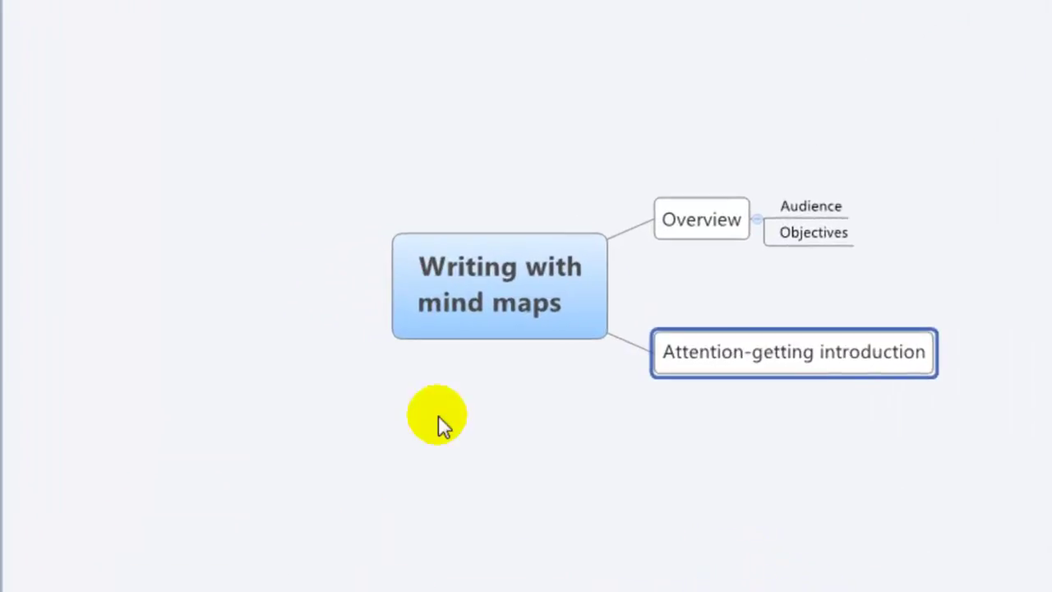
left_click(485, 301)
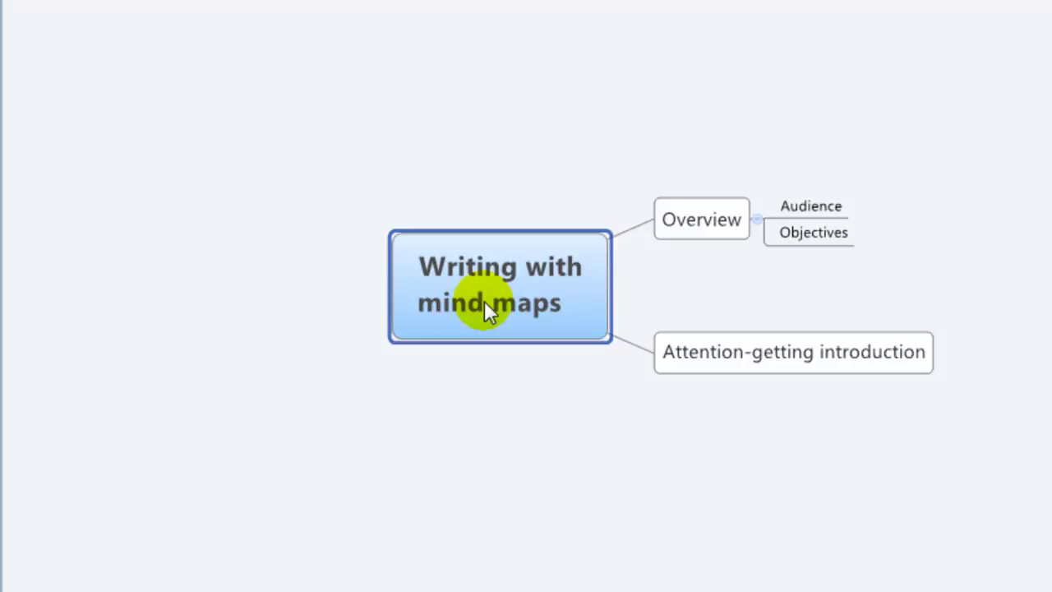
key("Return")
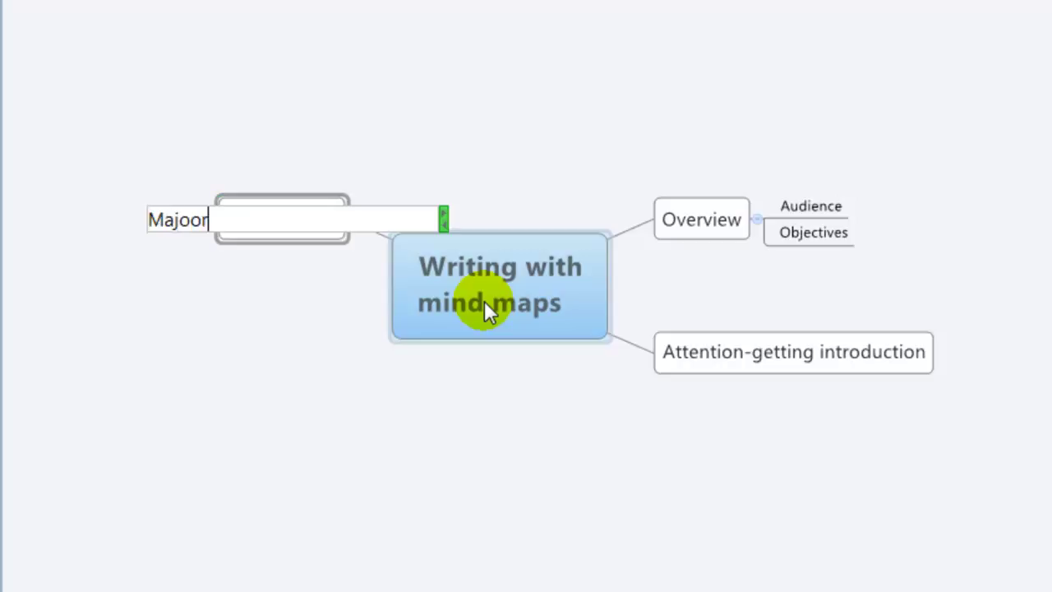
key("BackSpace")
type("r point 1")
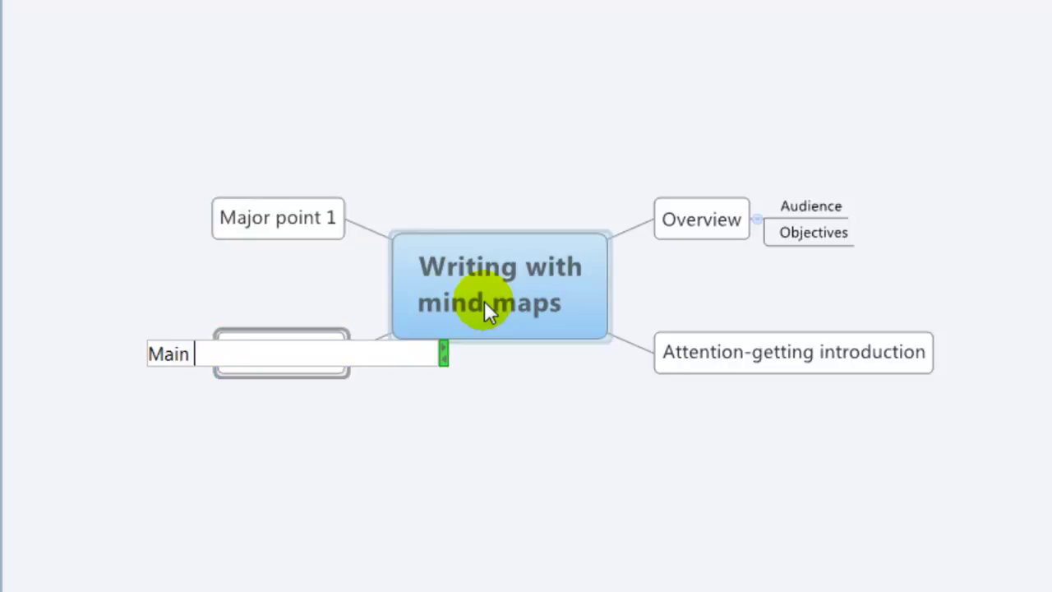
Add two more main topics named "Major point 2" and "Major point 3" following Major point 1
key("BackSpace")
key("BackSpace")
key("BackSpace")
type("jor point 2")
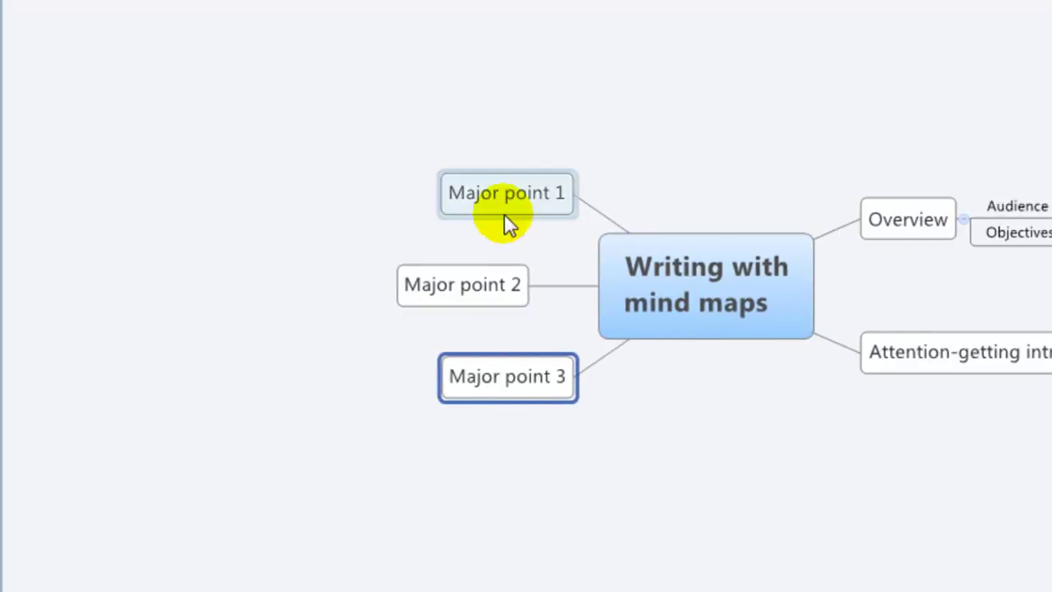
Add a subtopic named "Subtopic A" under Major point 1
left_click(521, 190)
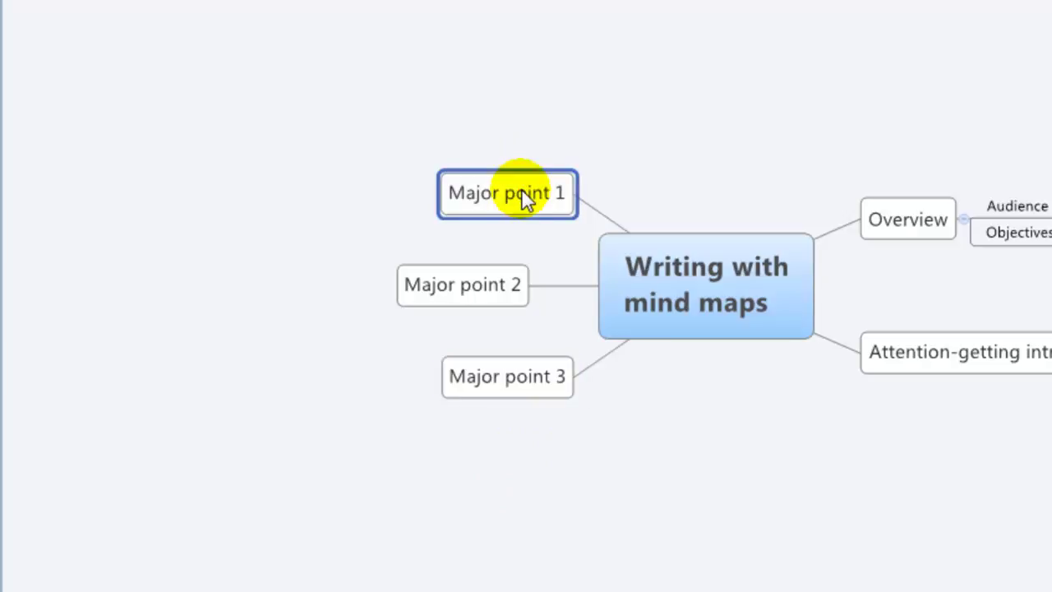
key("Tab")
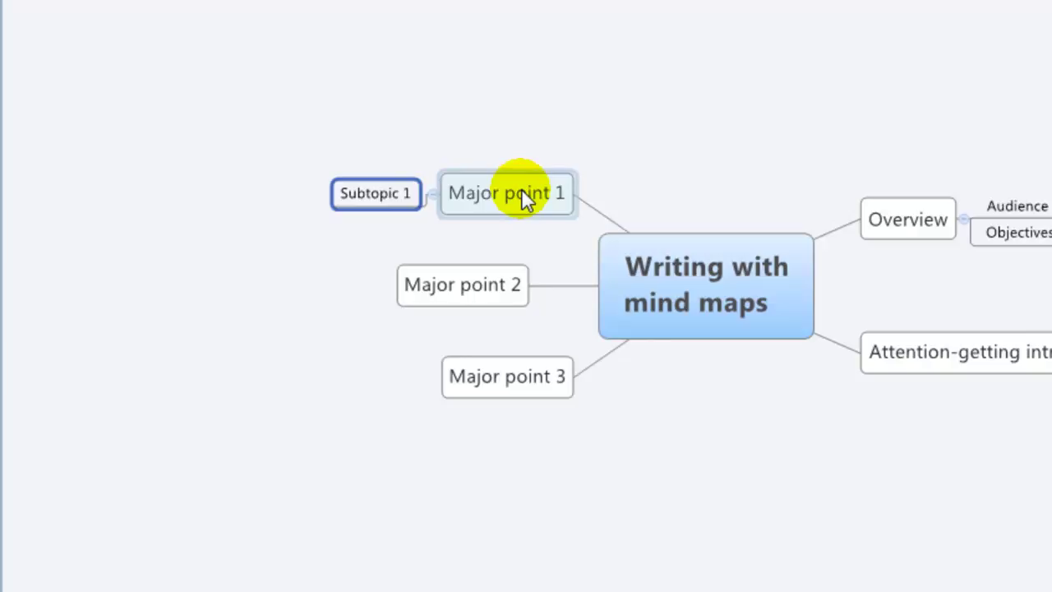
type("Subtopic")
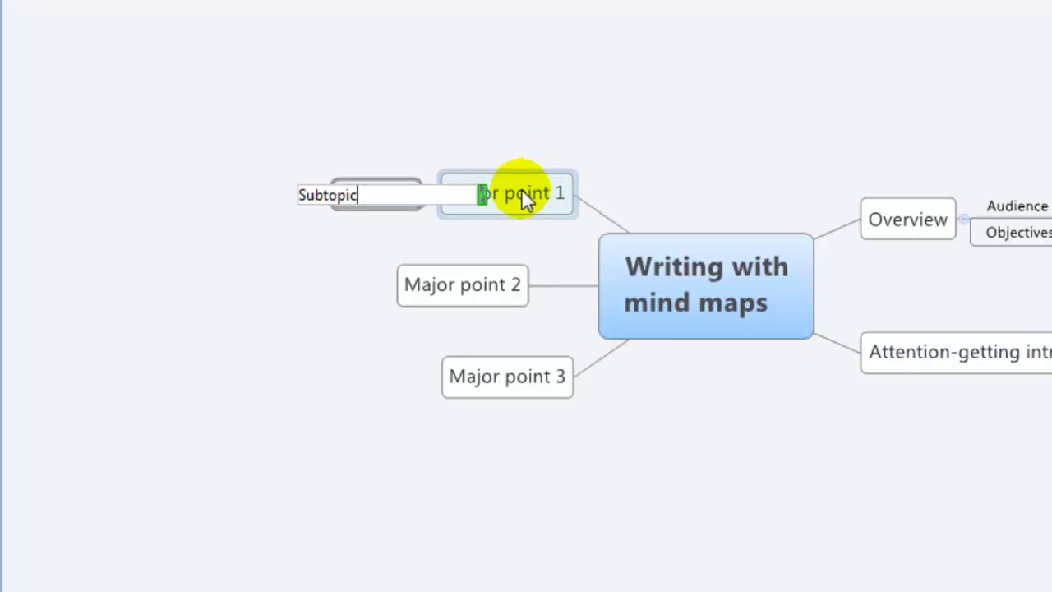
type(" A")
key("Return")
Add two more subtopics under Major point 1, named "Subtopic B" and "Subtopic C"
key("Return")
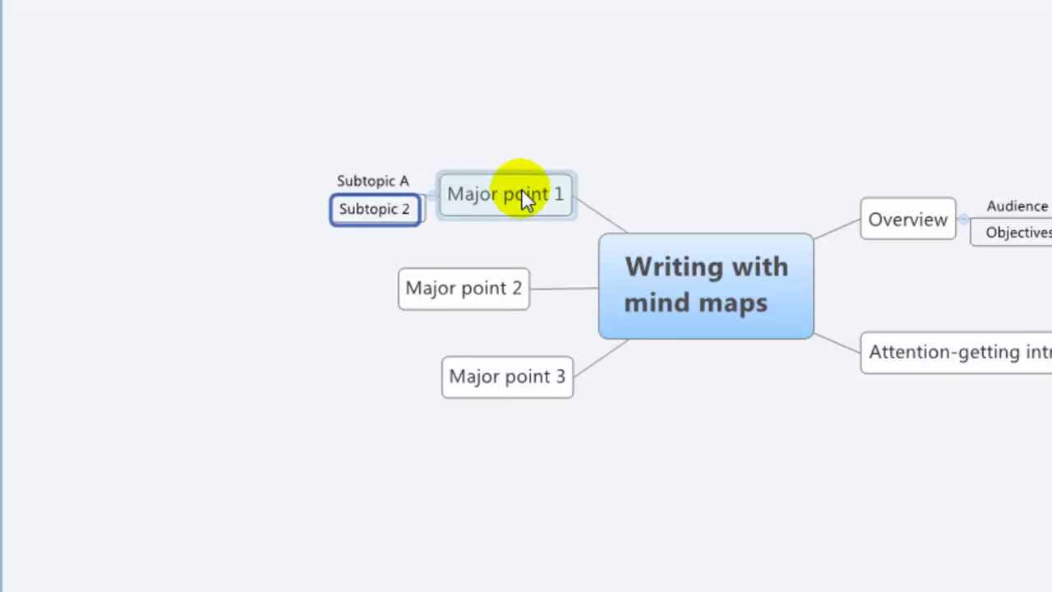
type("Subto")
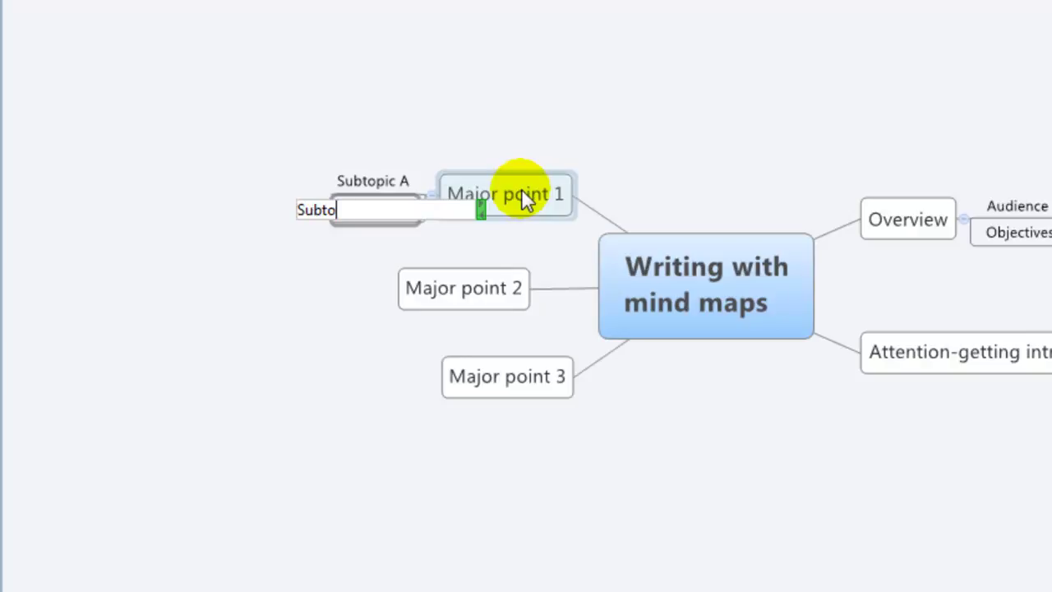
type("pic B")
key("Return")
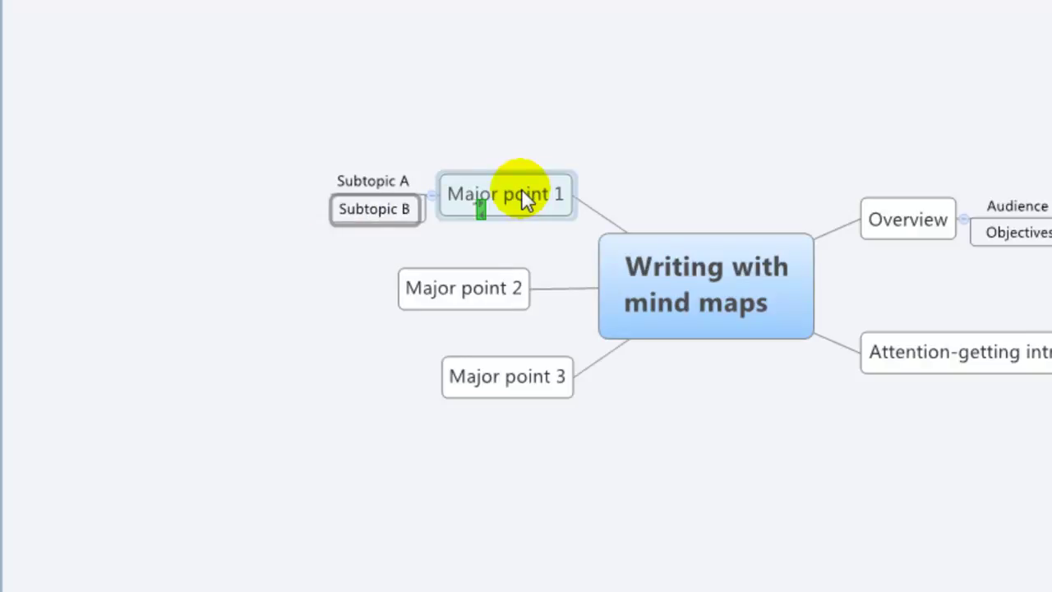
key("Return")
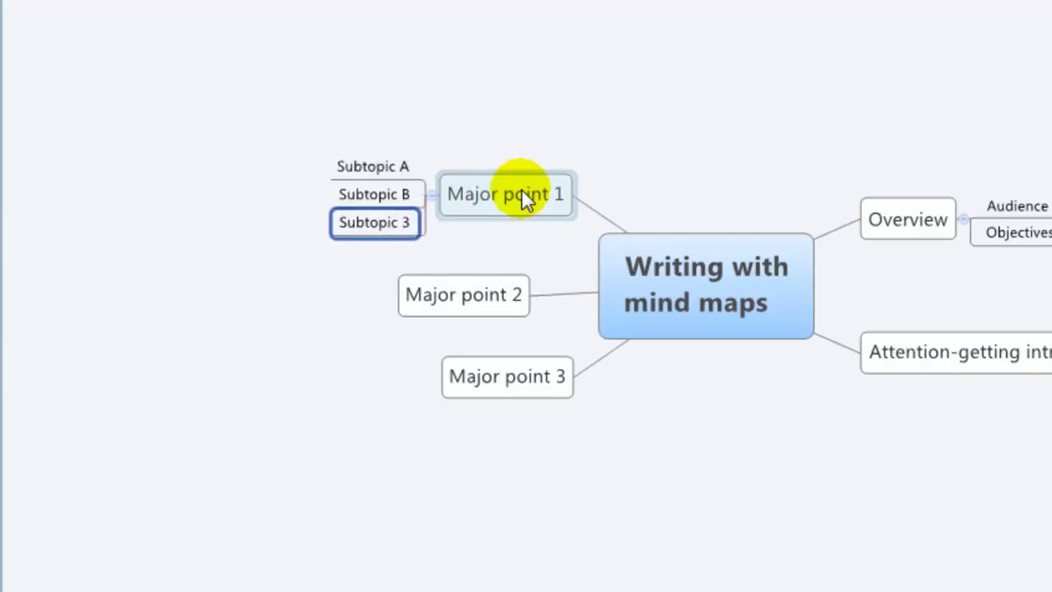
type("Subtopic C")
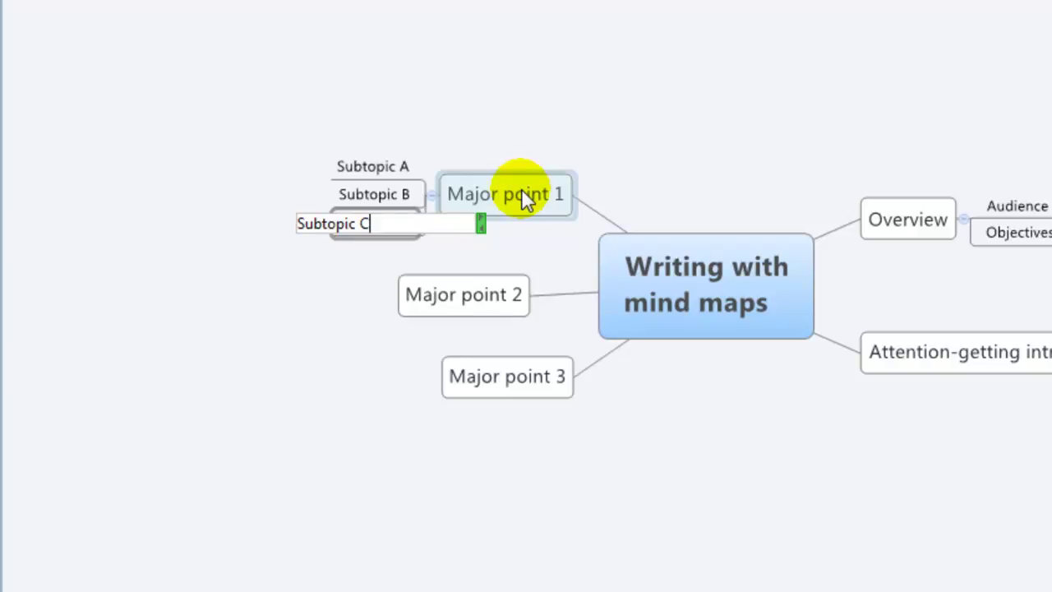
key("Return")
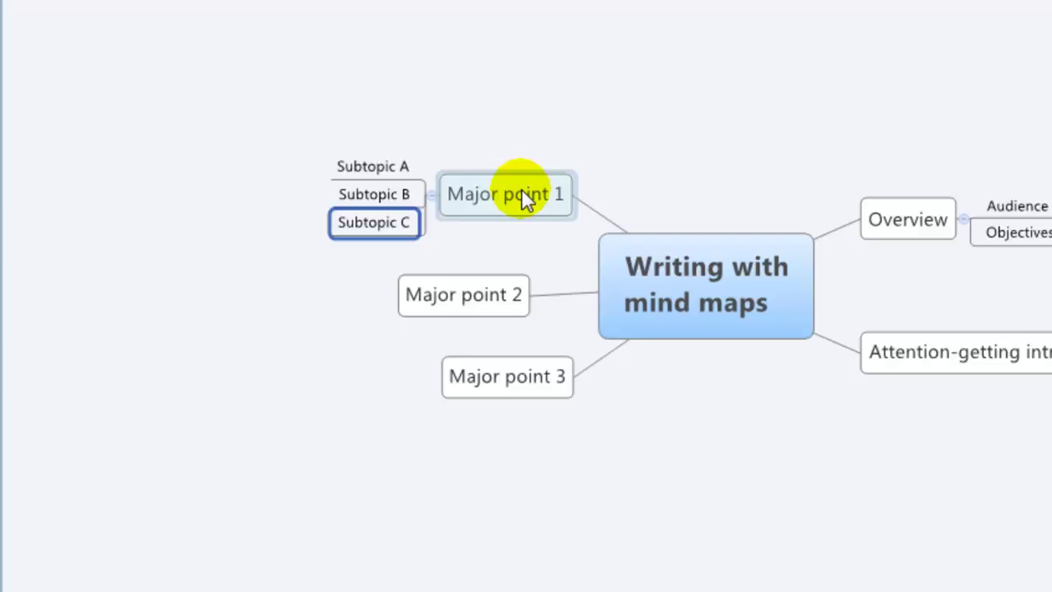
Attach a note to Subtopic C reading "It was a dark and stormy night..."
right_click(376, 220)
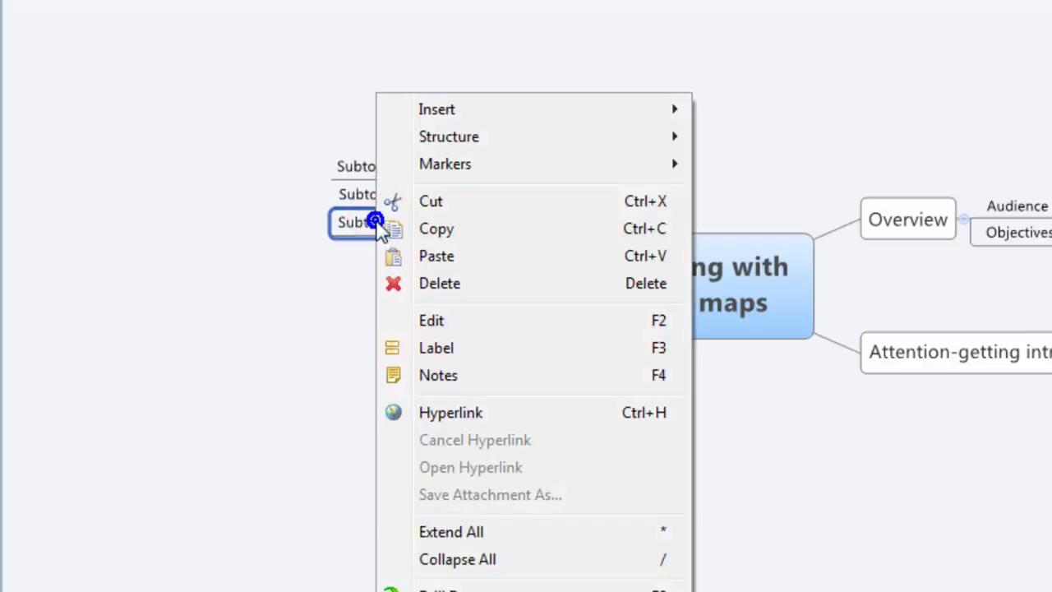
left_click(461, 379)
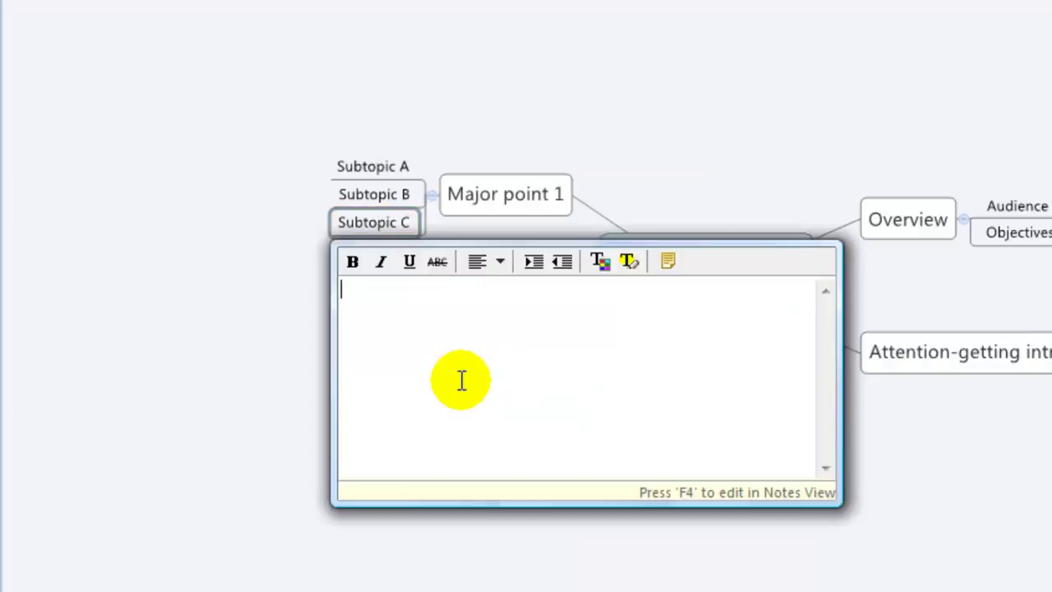
type("A")
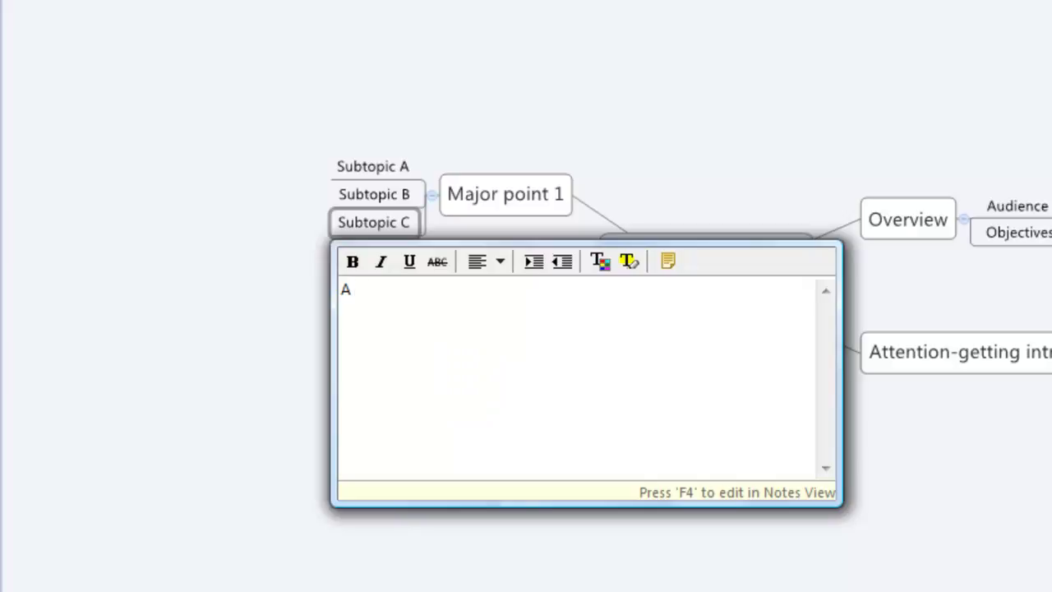
key("BackSpace")
key("BackSpace")
type("It weas")
key("BackSpace")
key("BackSpace")
key("BackSpace")
type("as a dark and stopr")
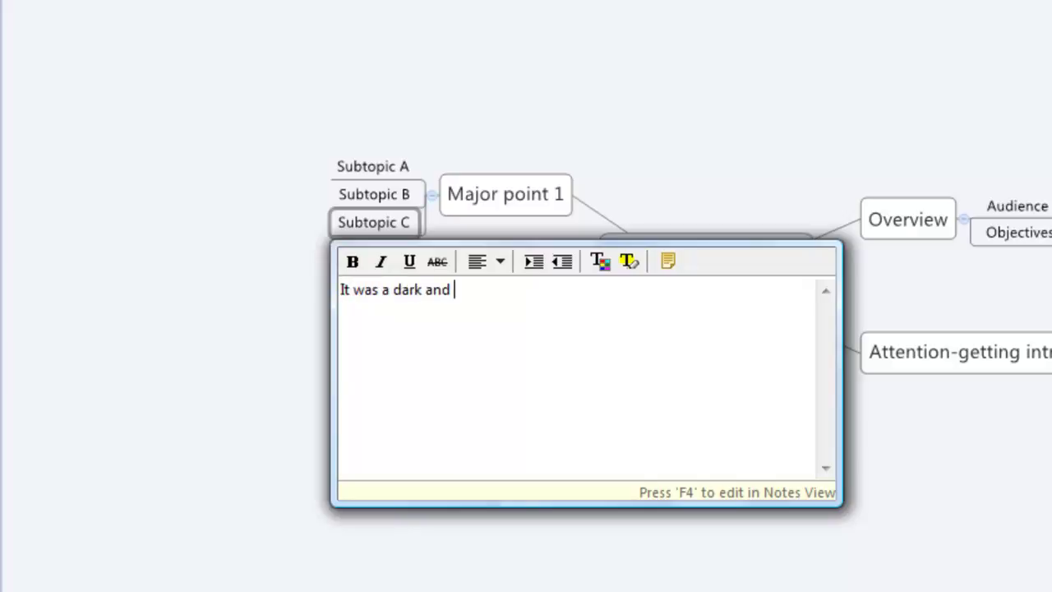
key("BackSpace")
key("BackSpace")
type("rm")
key("BackSpace")
type("y nigh")
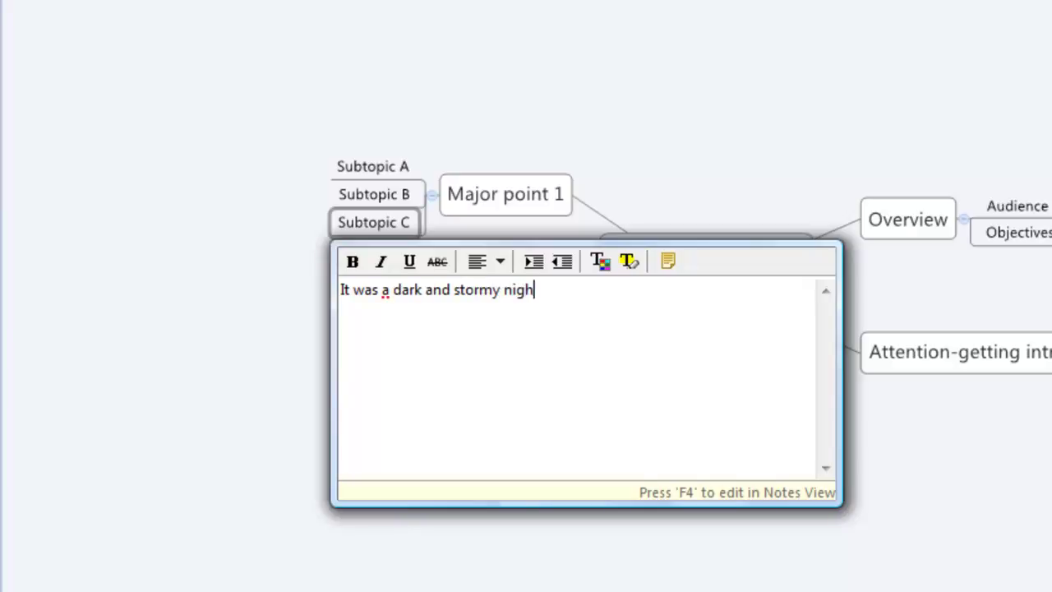
type("t...")
left_click(276, 433)
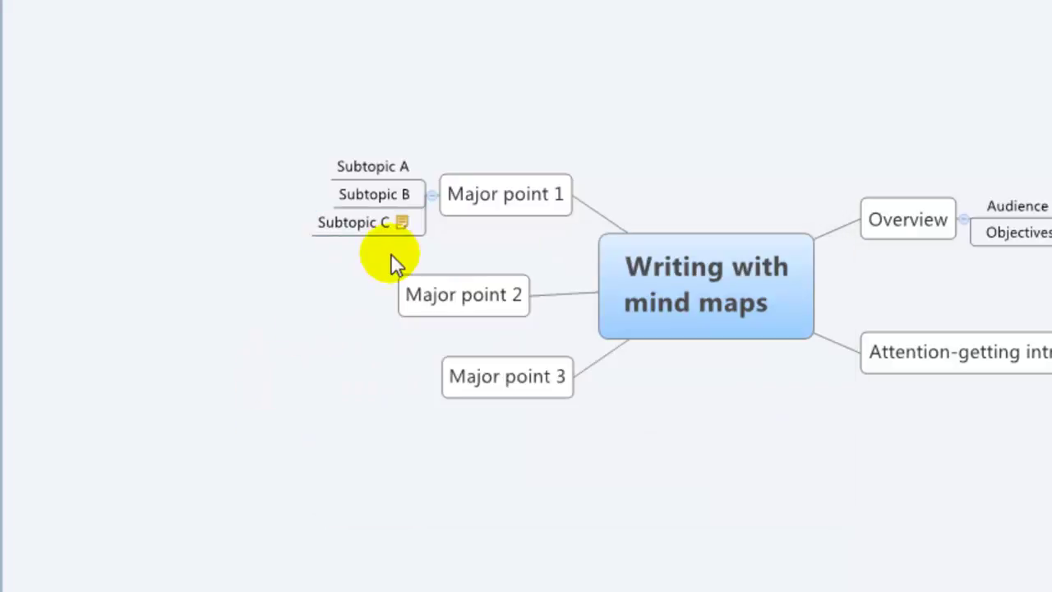
Preview and open the note attached to Subtopic C, and close it again
mouse_move(405, 226)
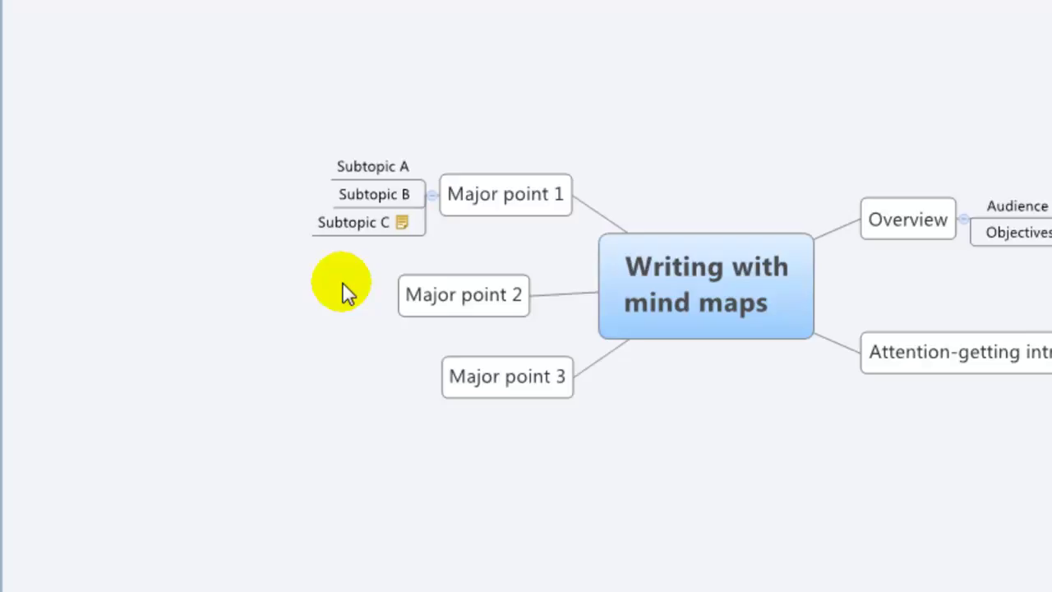
left_click(405, 220)
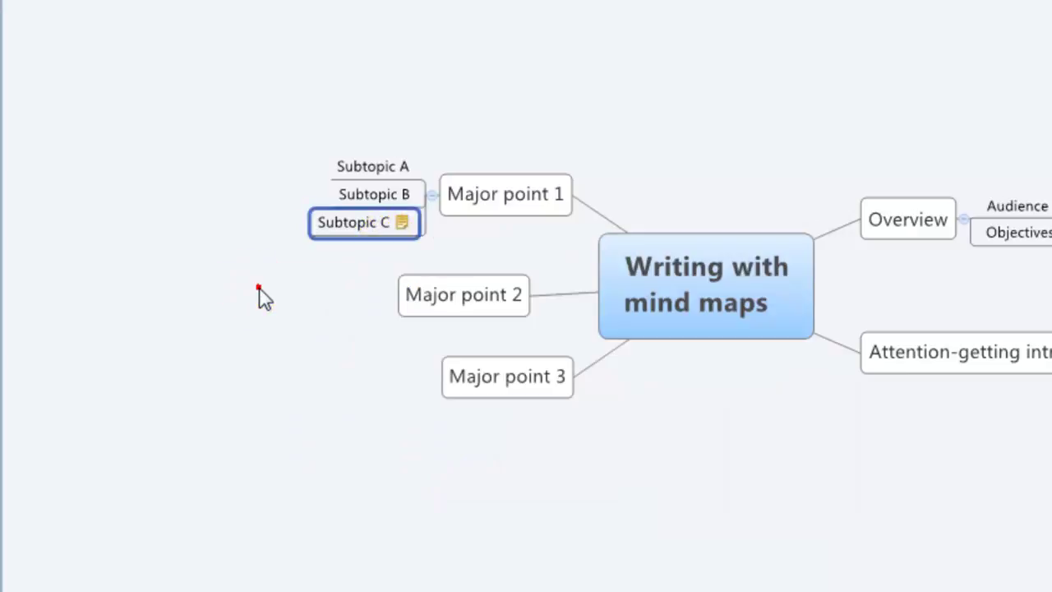
left_click(259, 289)
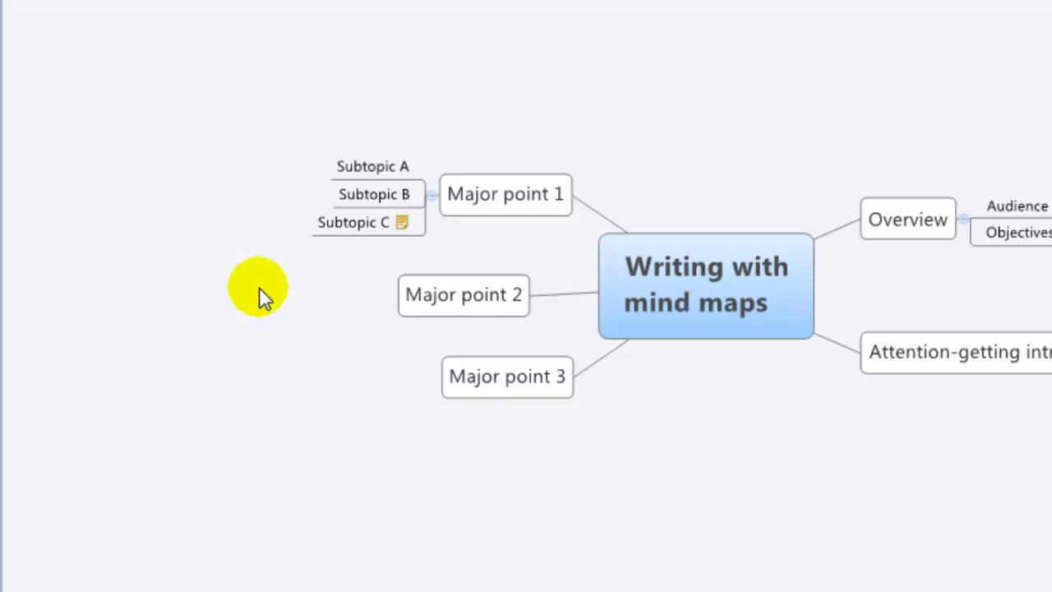
left_click(380, 194)
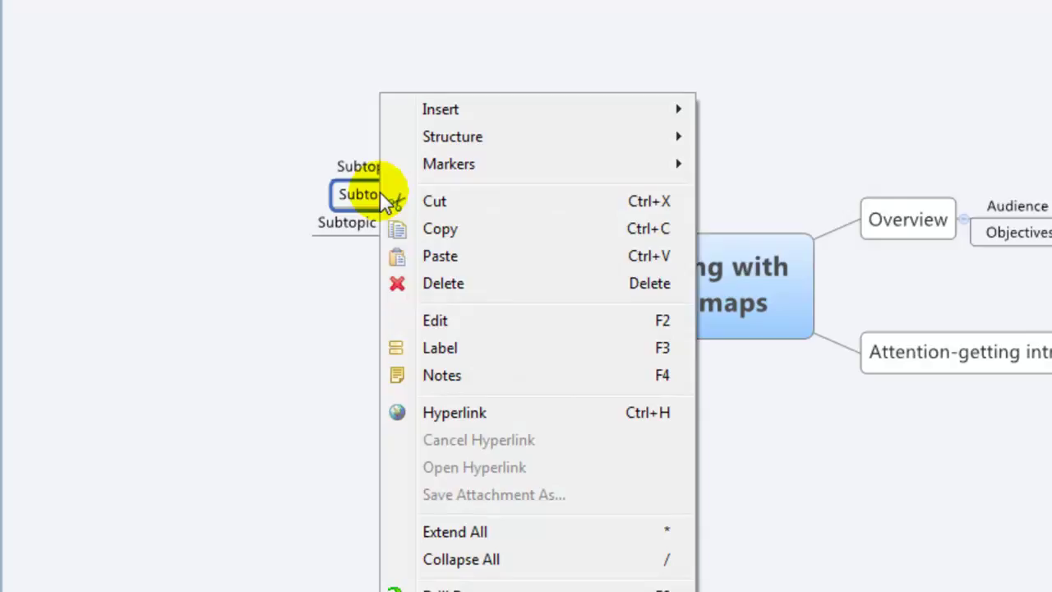
left_click(475, 410)
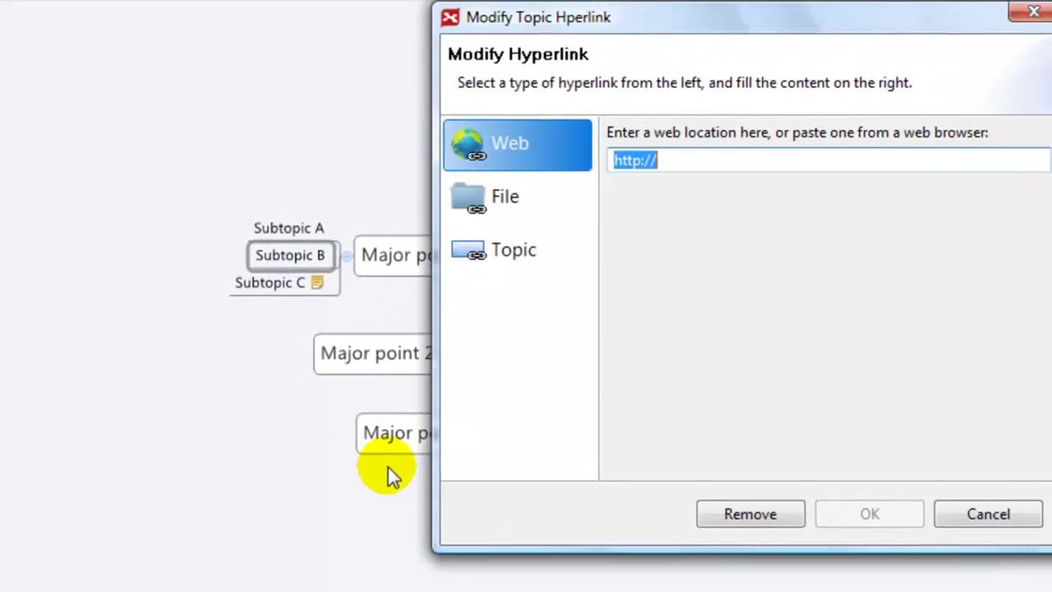
left_click(667, 161)
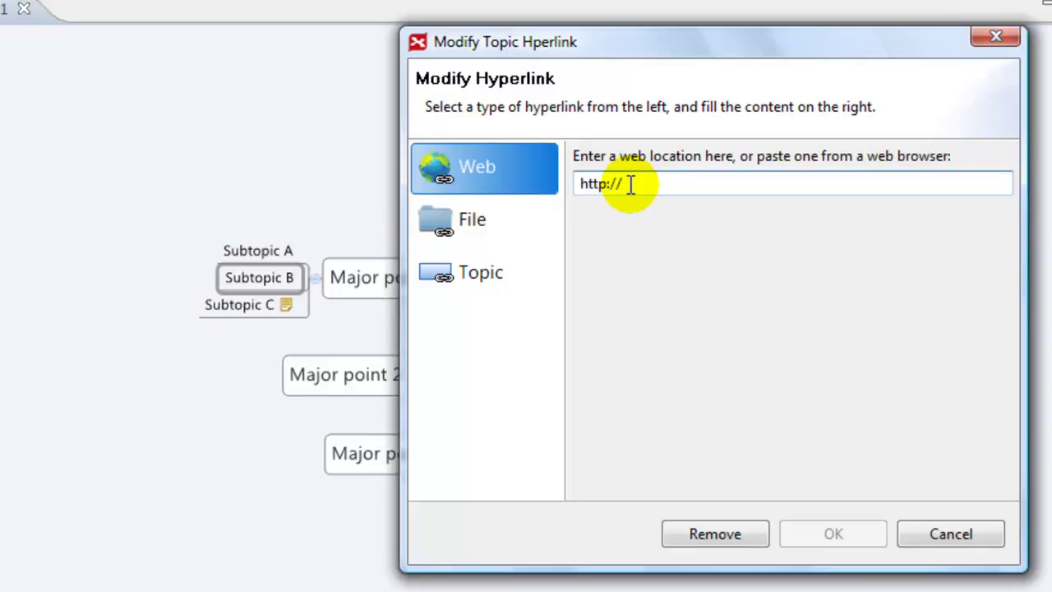
type("mindma")
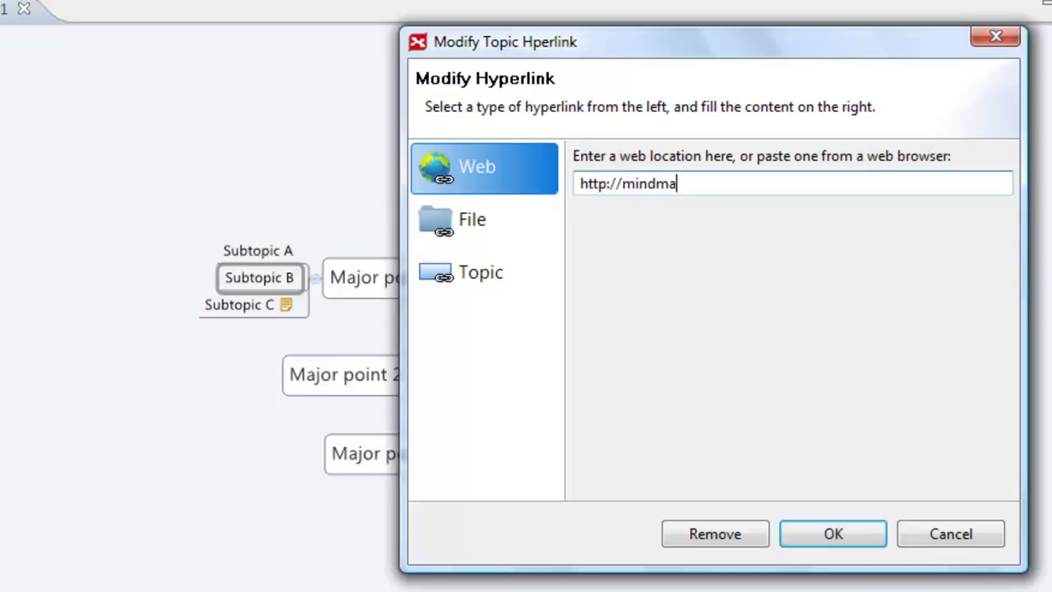
type("ppingsoftwa")
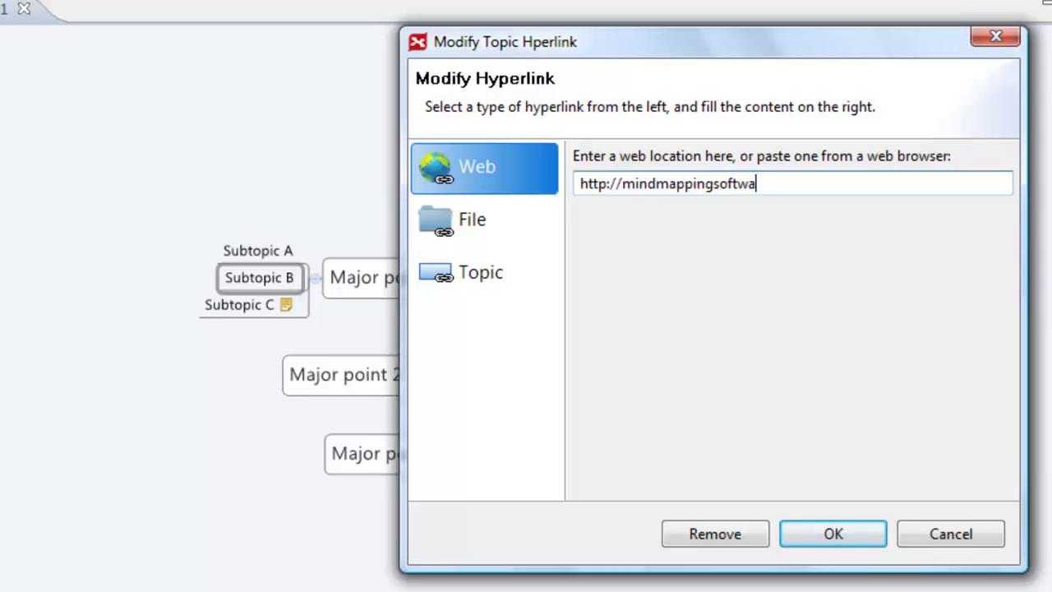
type("reblog.com")
left_click(810, 535)
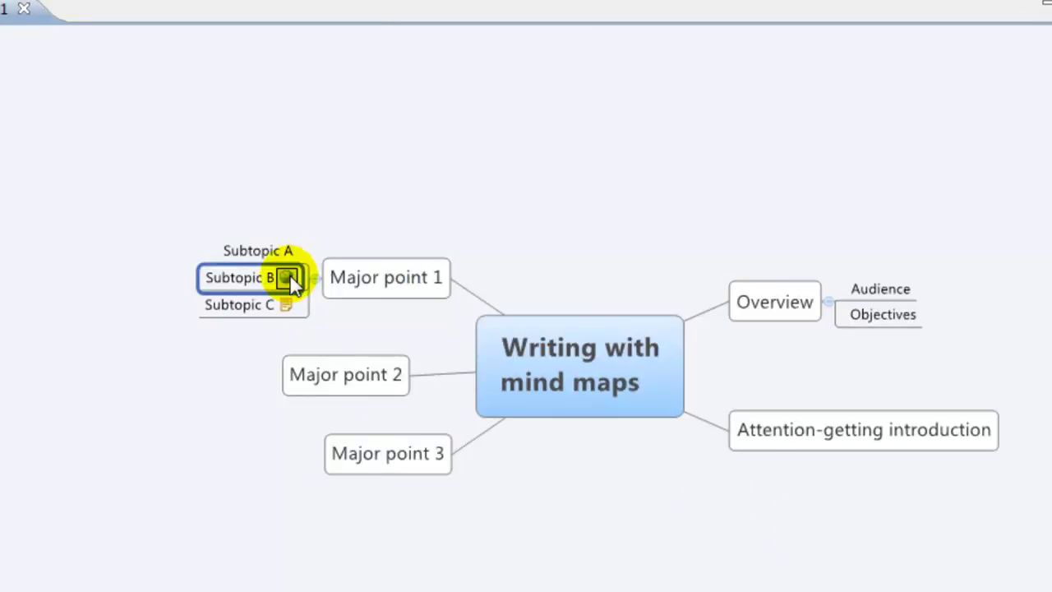
mouse_move(289, 273)
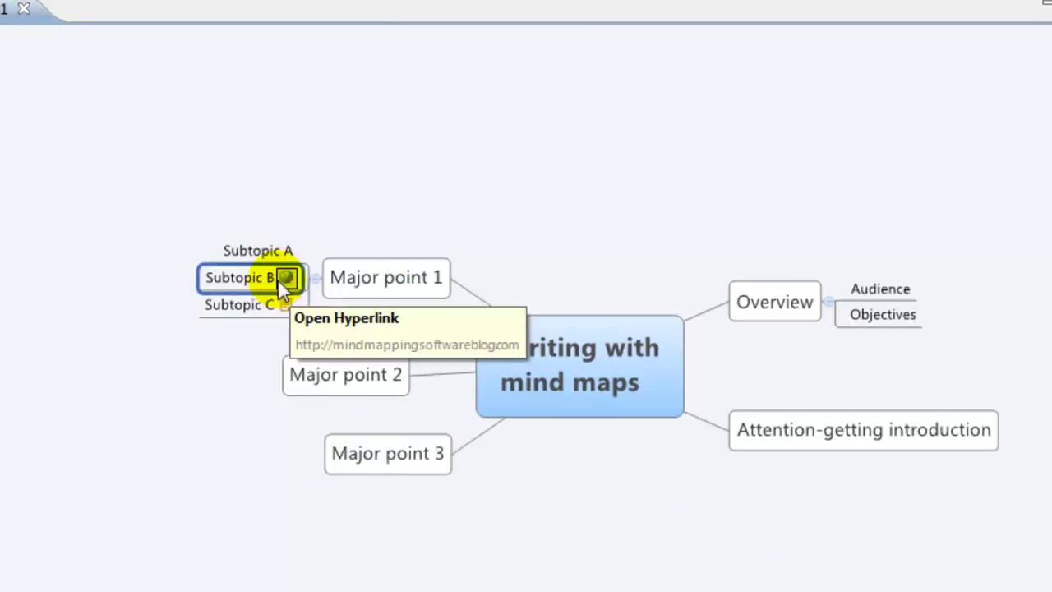
Attach the interview Word document from the interview folder to Subtopic A
right_click(244, 250)
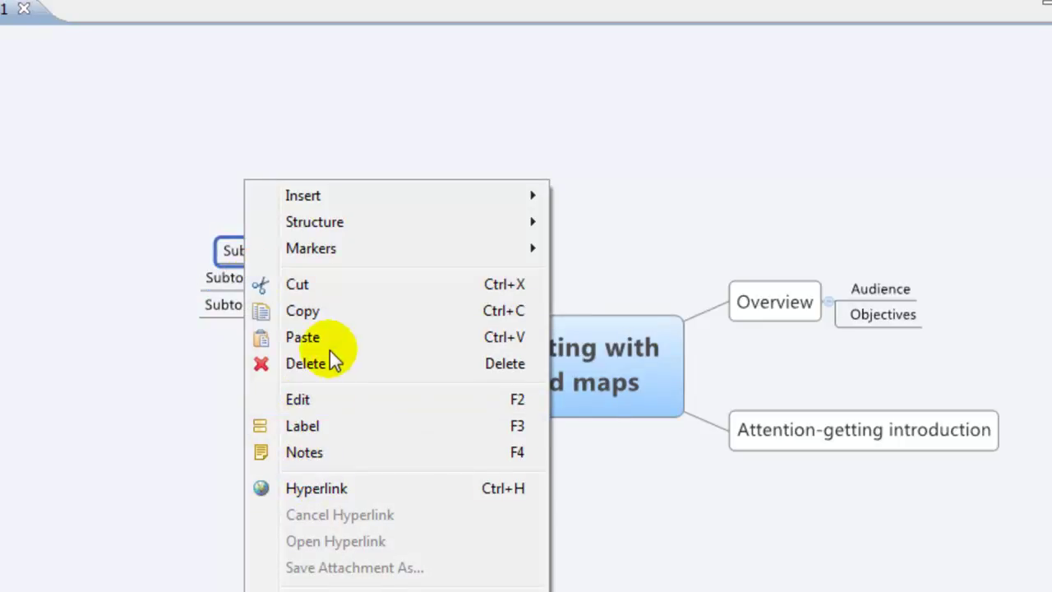
mouse_move(354, 201)
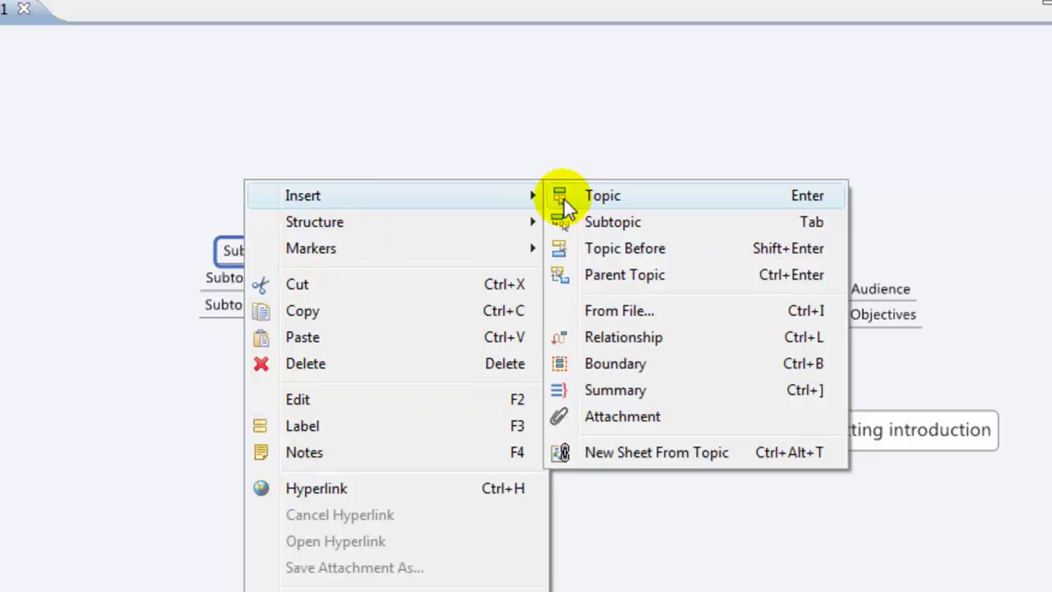
left_click(606, 408)
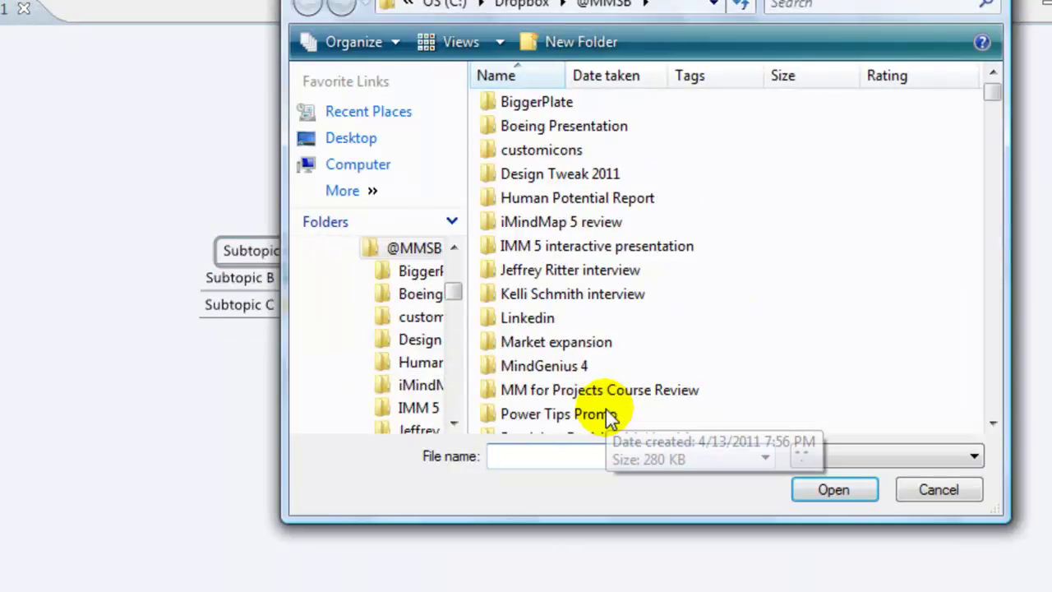
double_click(566, 272)
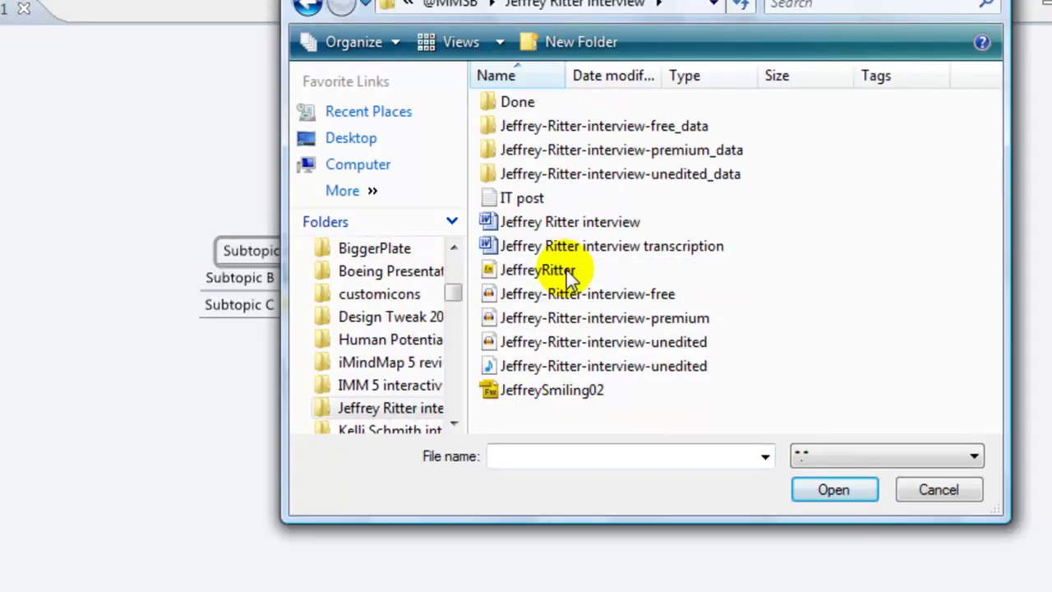
left_click(573, 224)
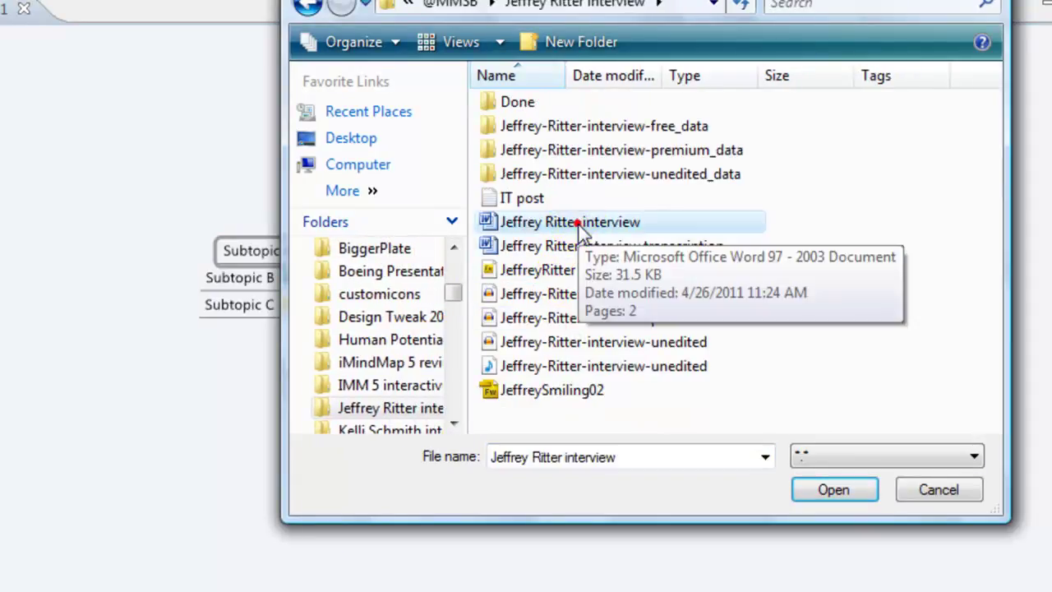
left_click(864, 488)
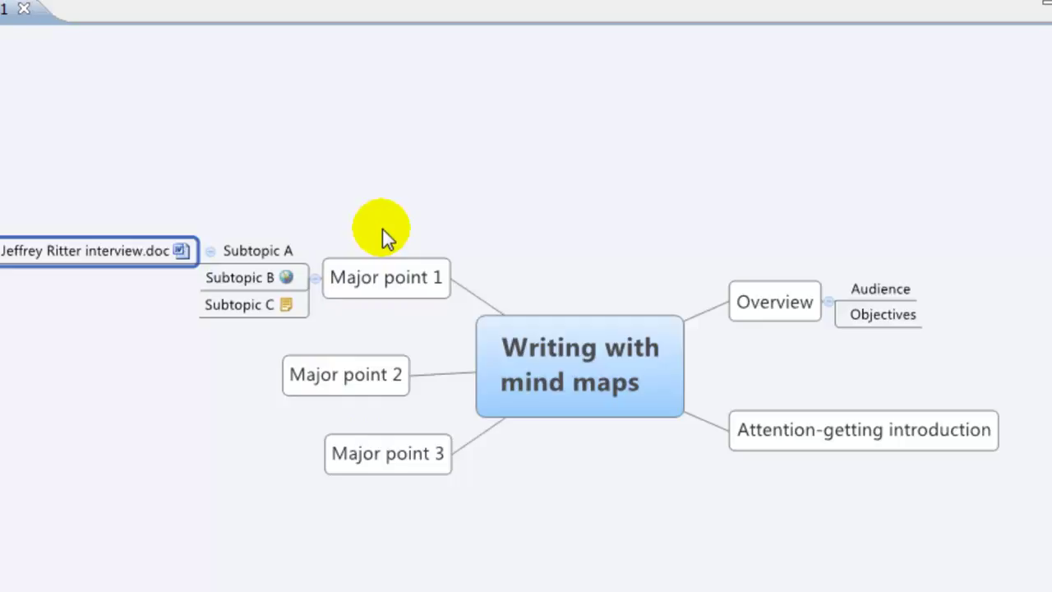
Move Subtopic B under Major point 2, and move Subtopic C first under Major point 3 and finally under Major point 2
left_click(226, 279)
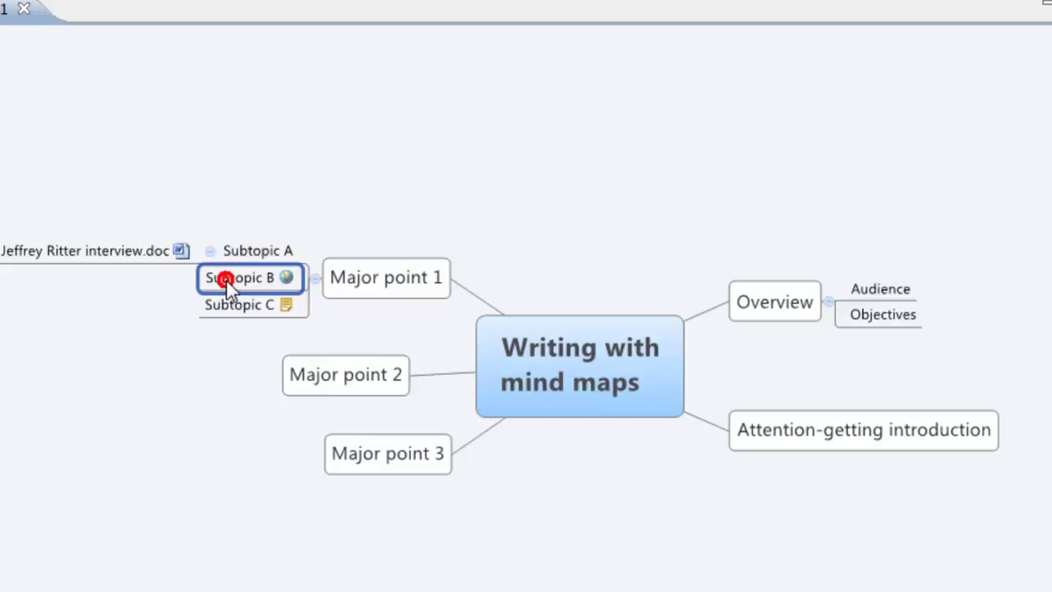
left_click_drag(226, 279, 234, 409)
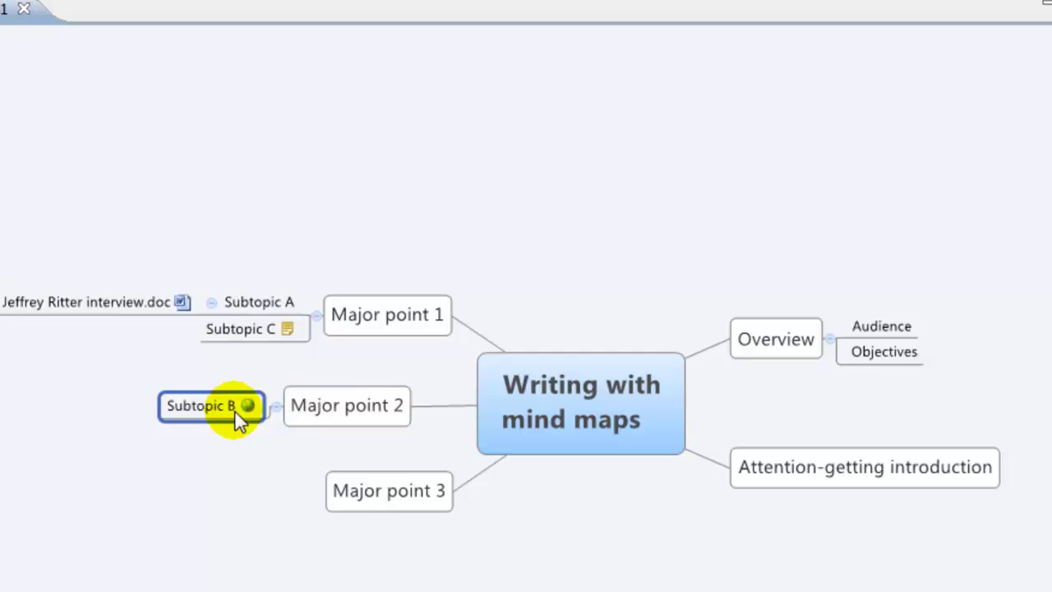
left_click(231, 337)
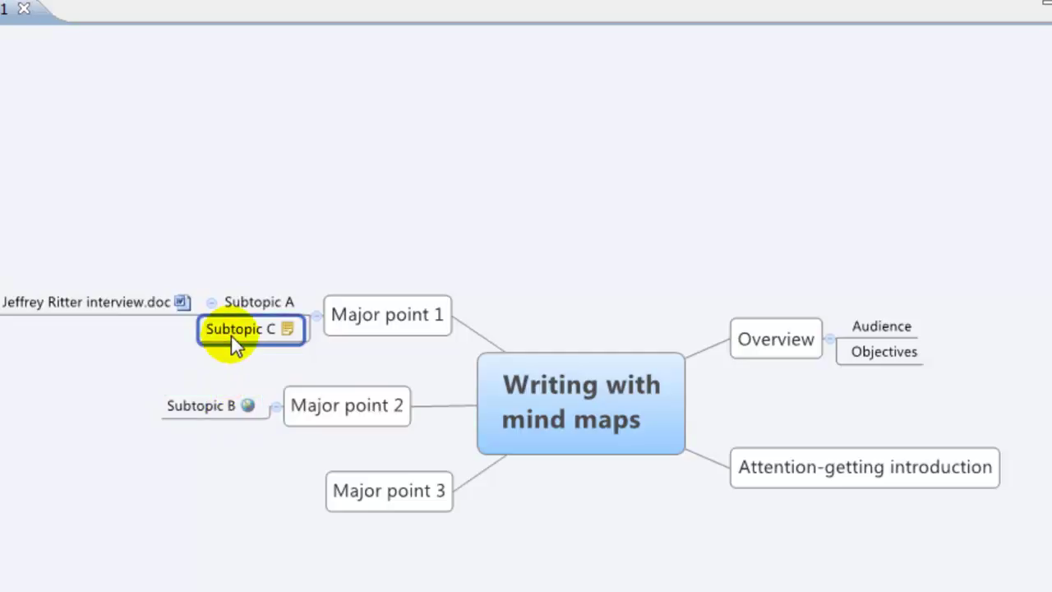
left_click_drag(231, 335, 271, 491)
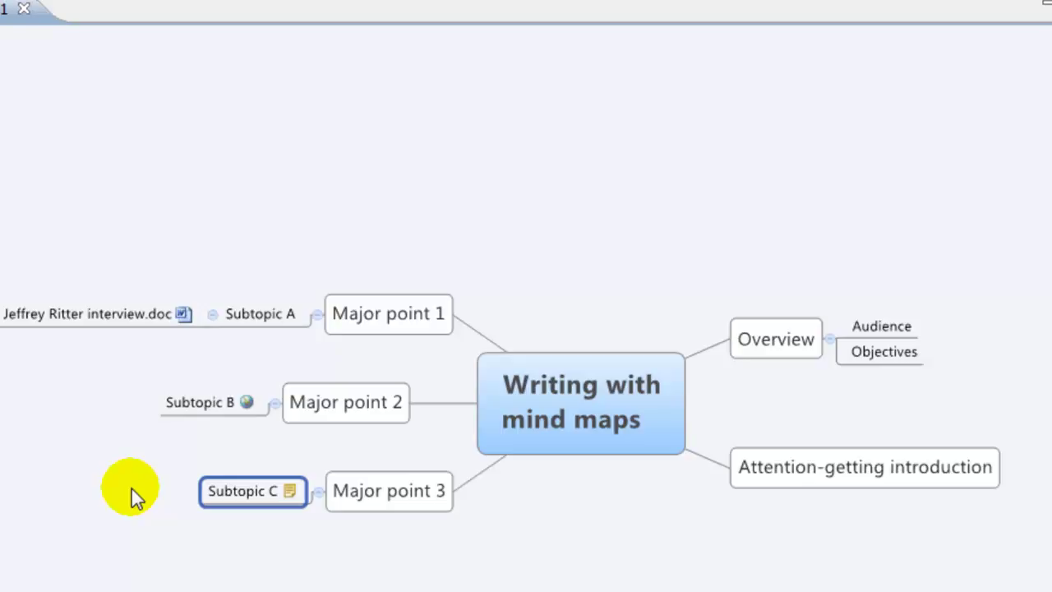
left_click_drag(263, 487, 263, 413)
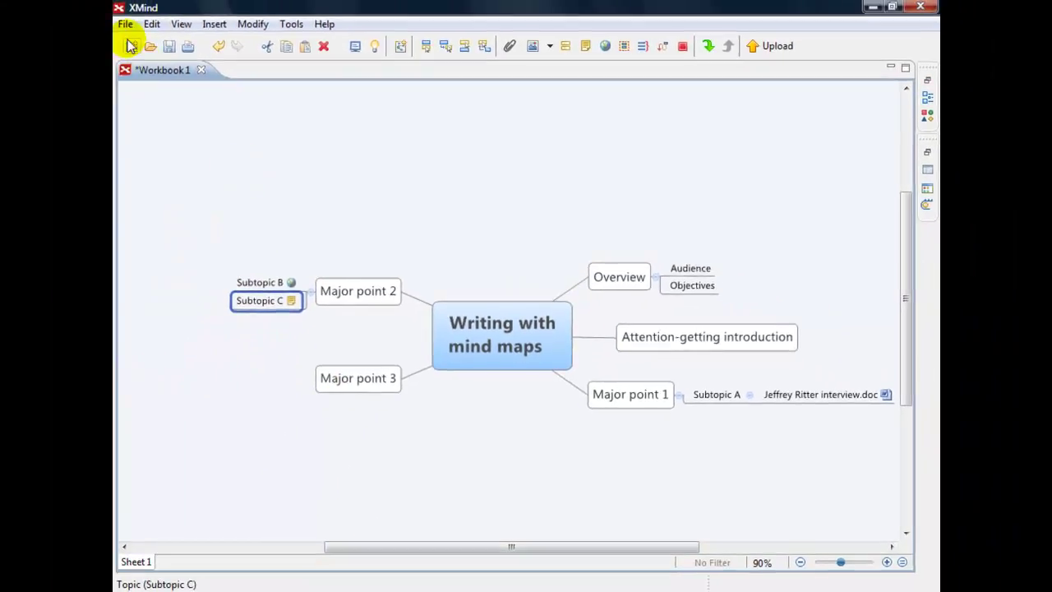
Start exporting the mind map in the Word 97-2003 Document format
left_click(125, 24)
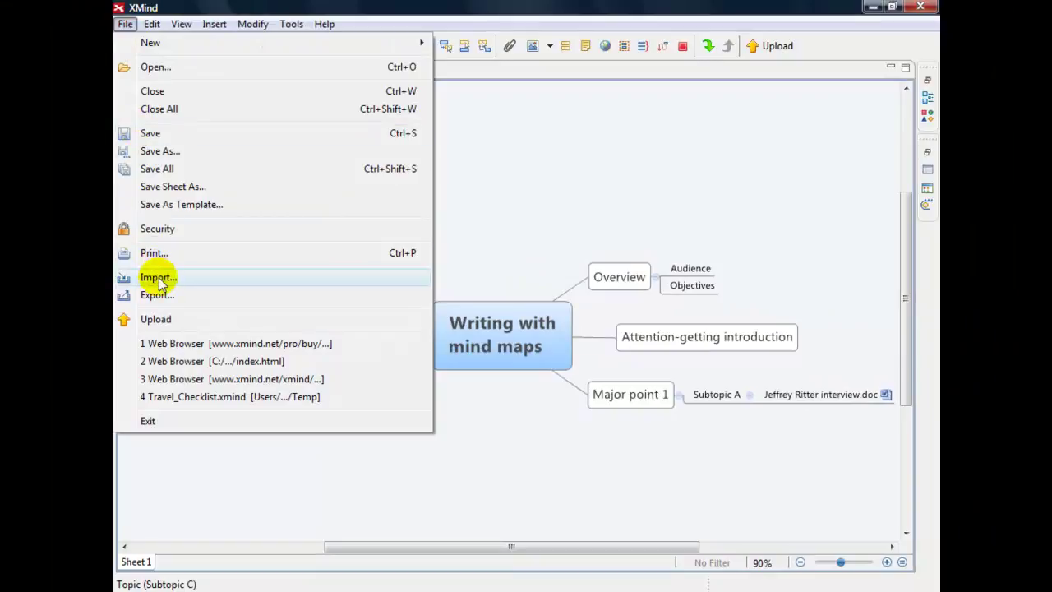
left_click(155, 295)
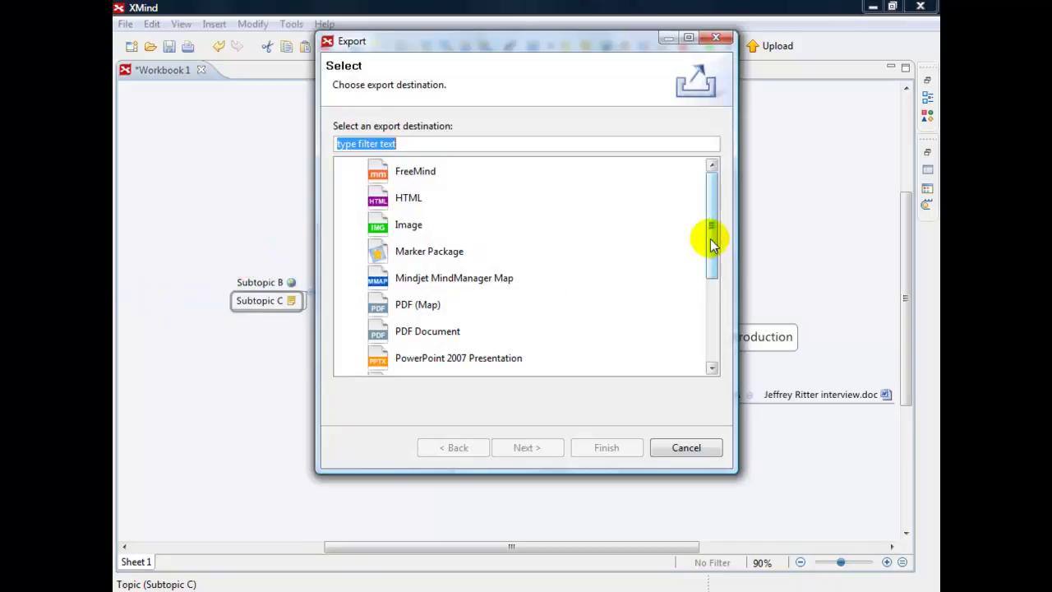
left_click_drag(710, 235, 711, 323)
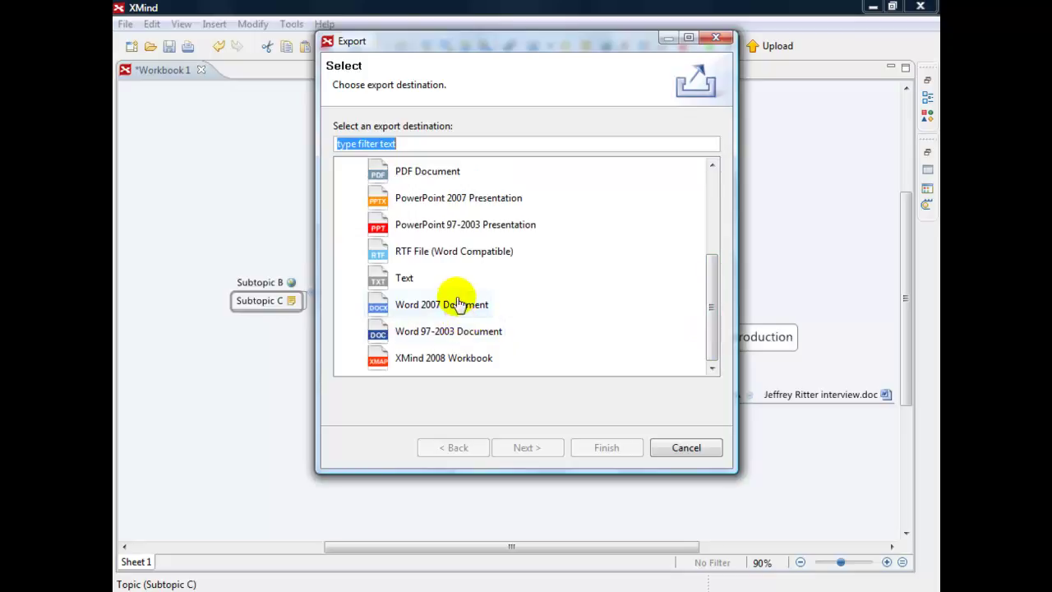
left_click(455, 333)
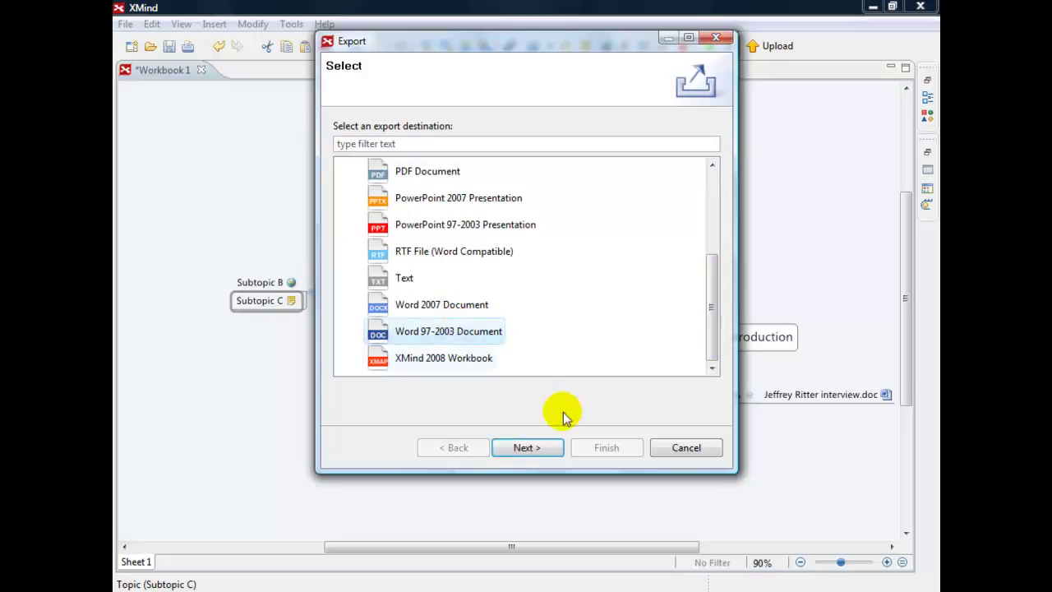
left_click(535, 451)
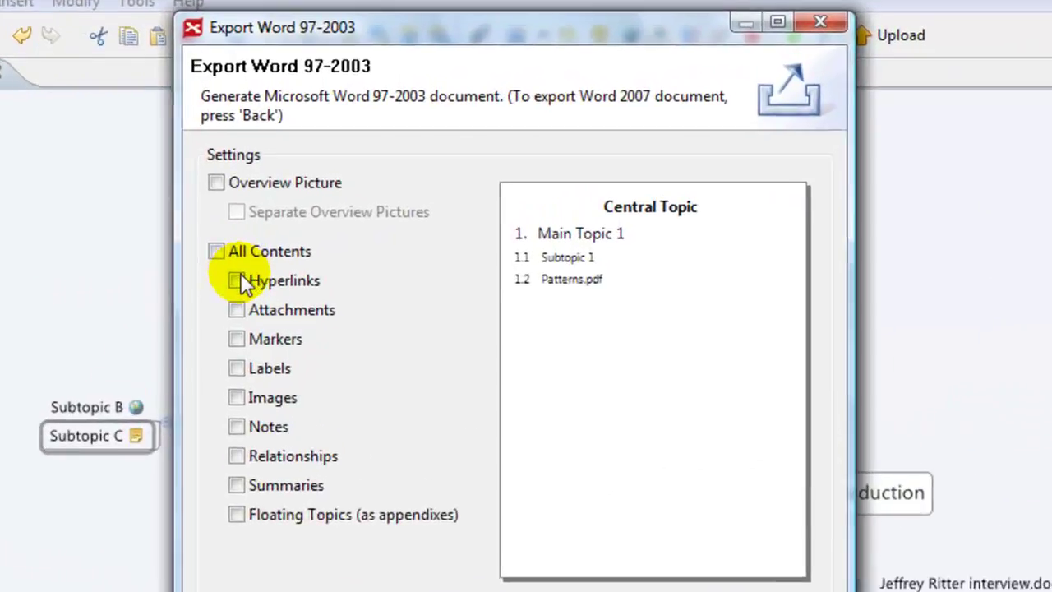
Include hyperlinks, attachments and notes in the Word export, try the overview picture option and leave it off
left_click(237, 282)
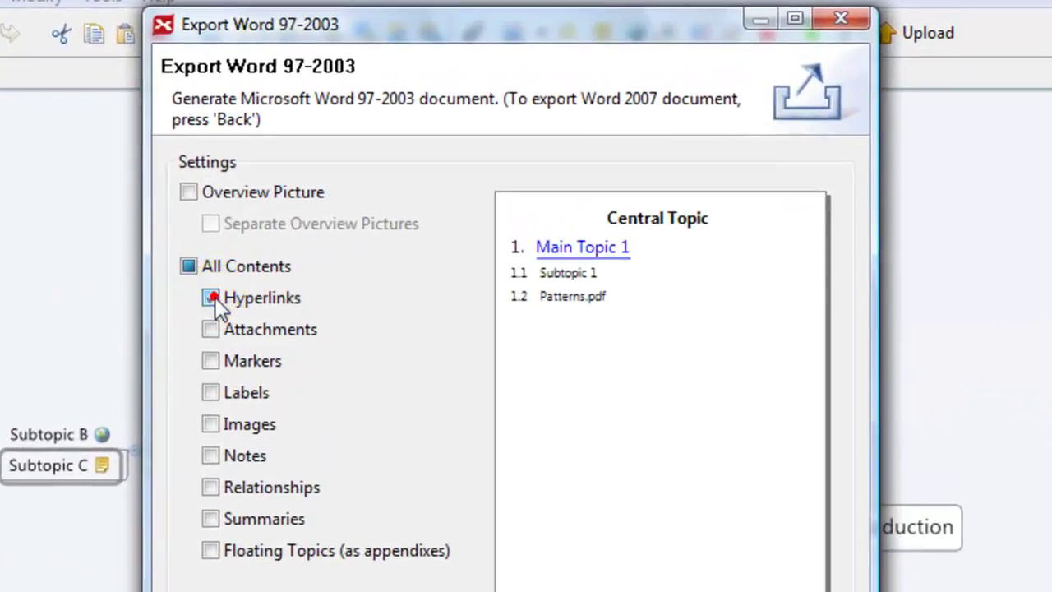
left_click(238, 310)
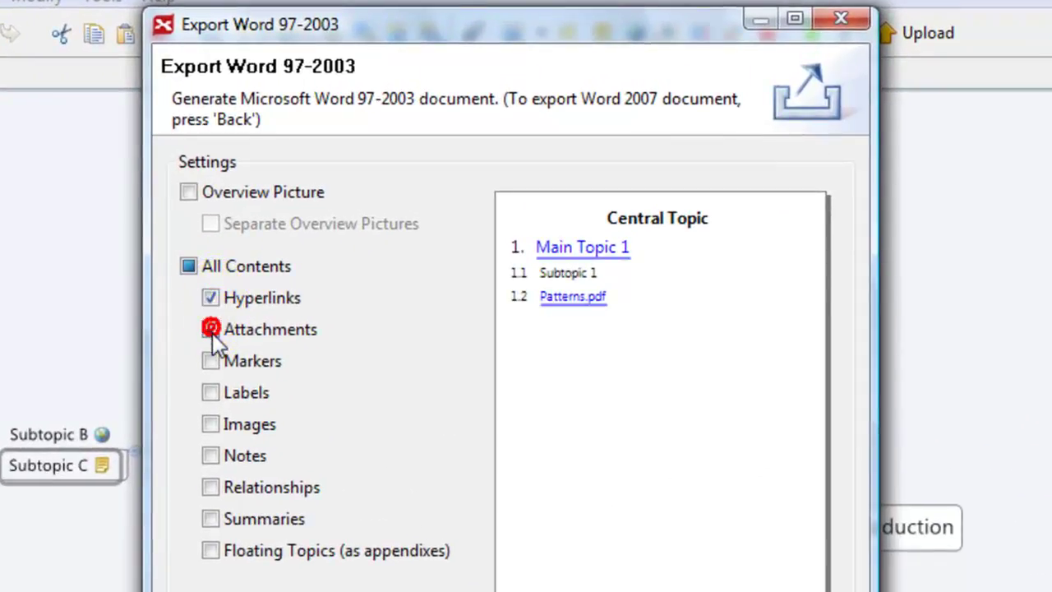
left_click(211, 457)
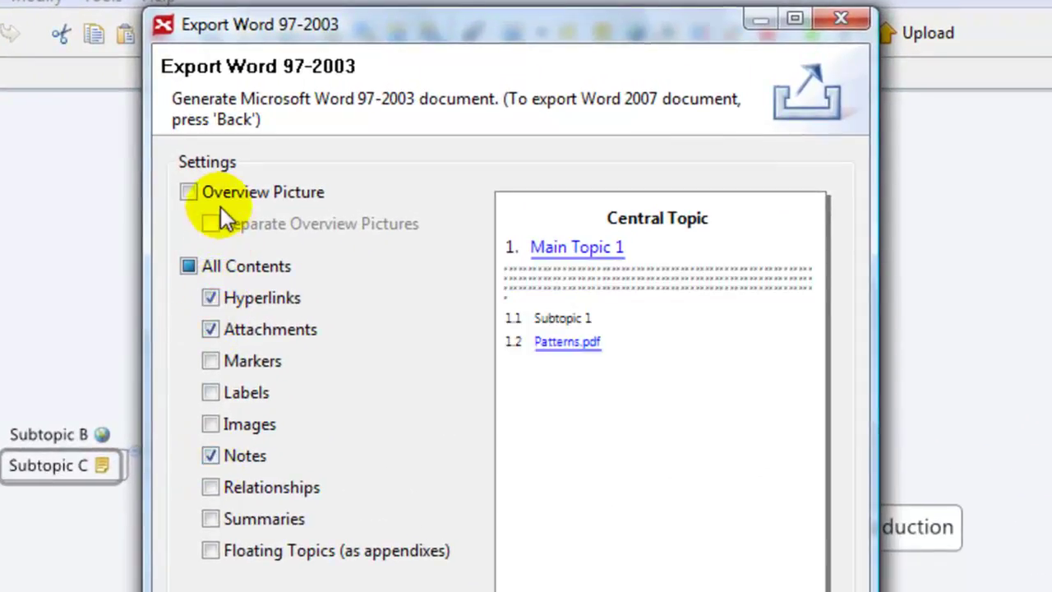
left_click(194, 193)
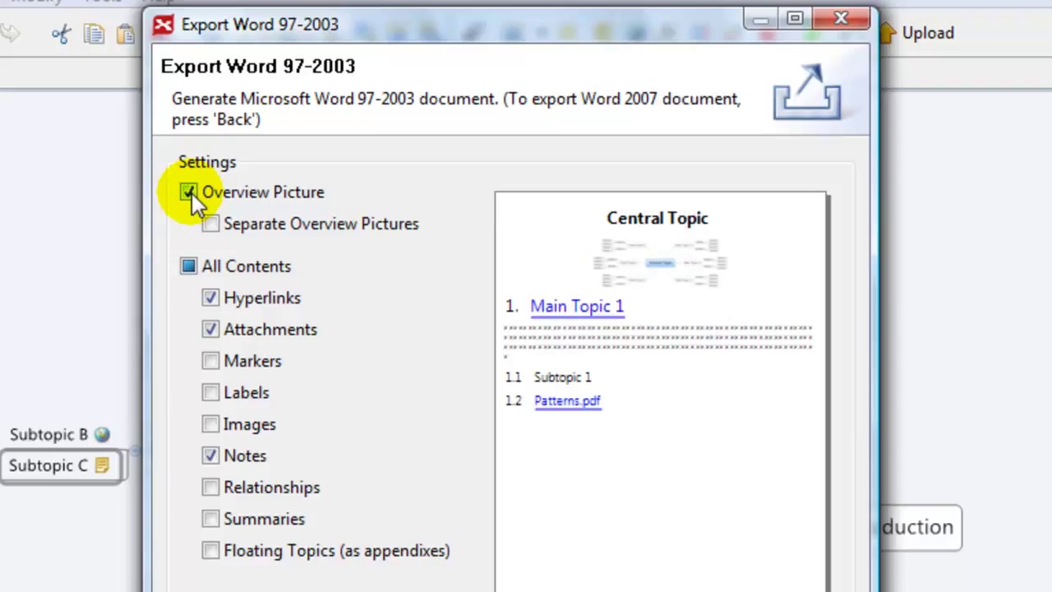
left_click(191, 193)
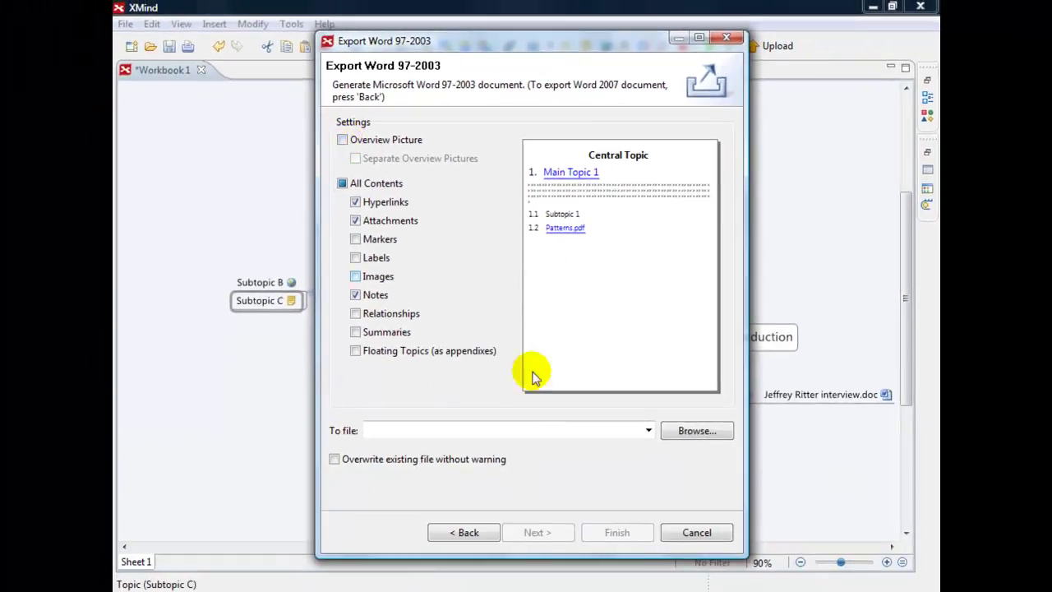
Set the export's target file name to "xmind" in the interview folder and complete the export
left_click(682, 428)
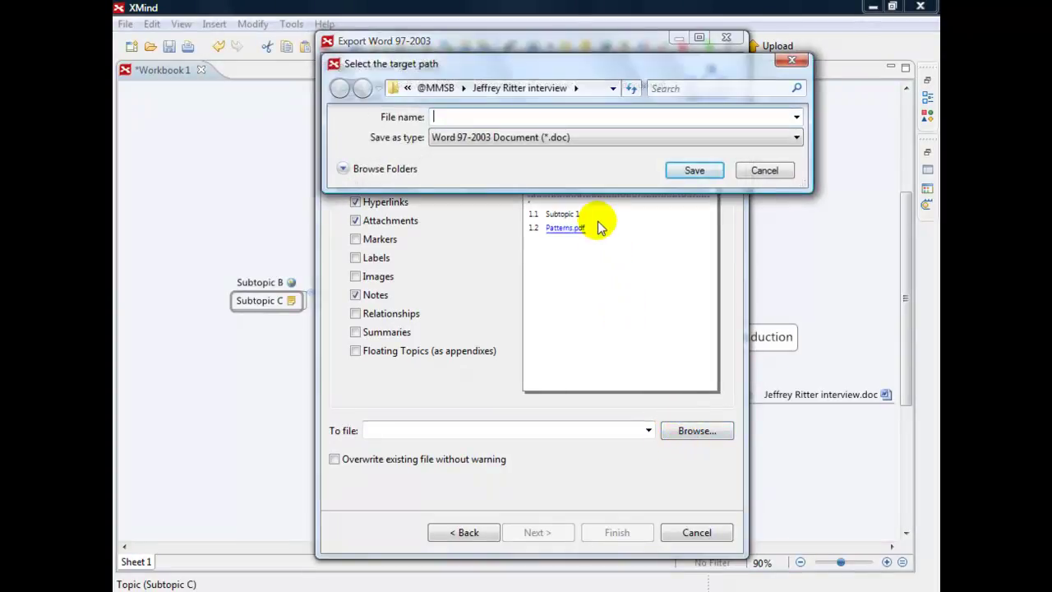
type("xmind")
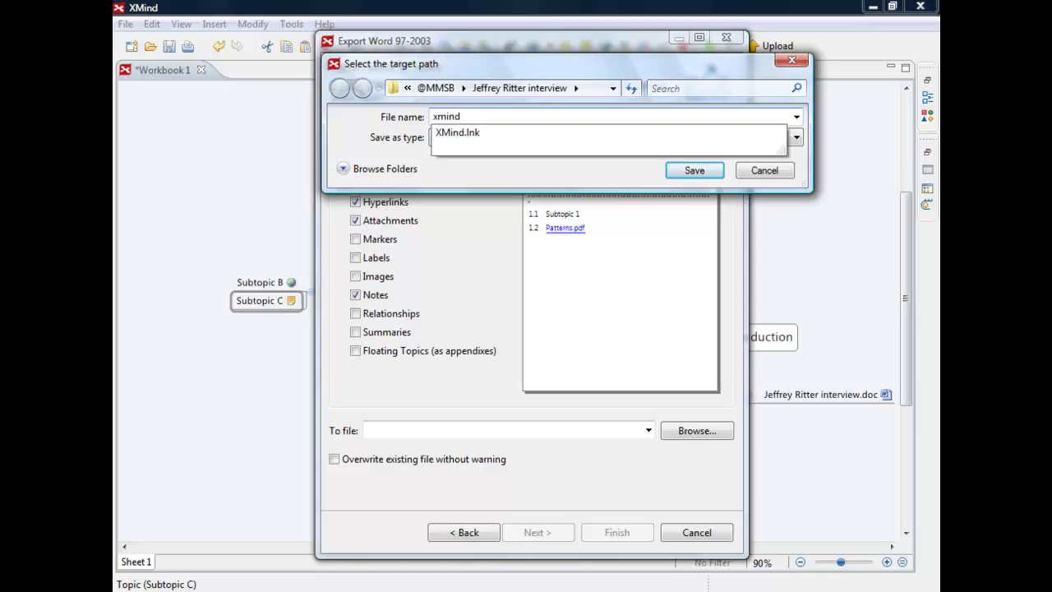
left_click(694, 173)
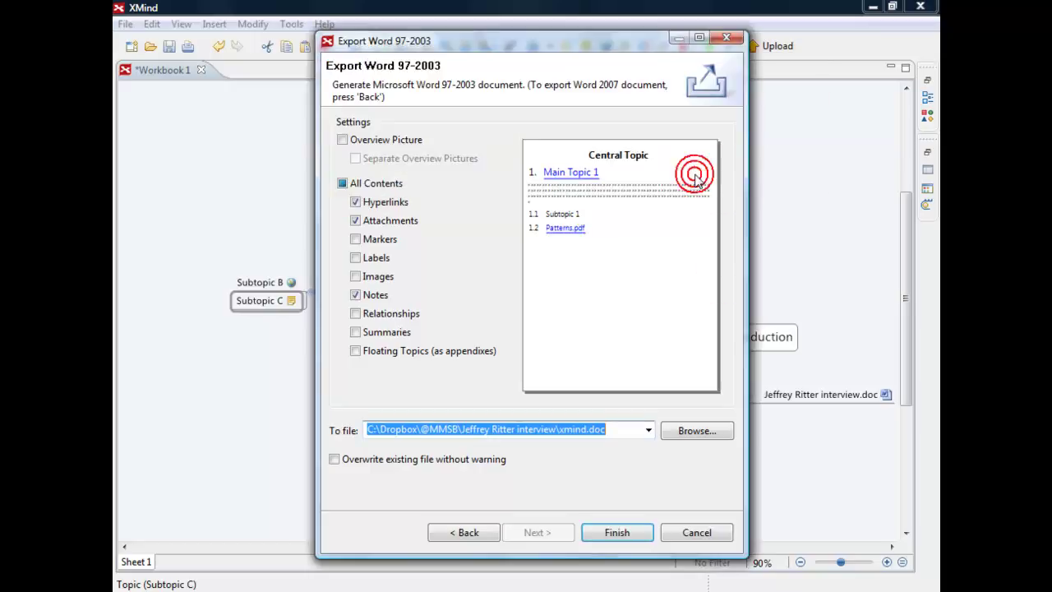
left_click(619, 533)
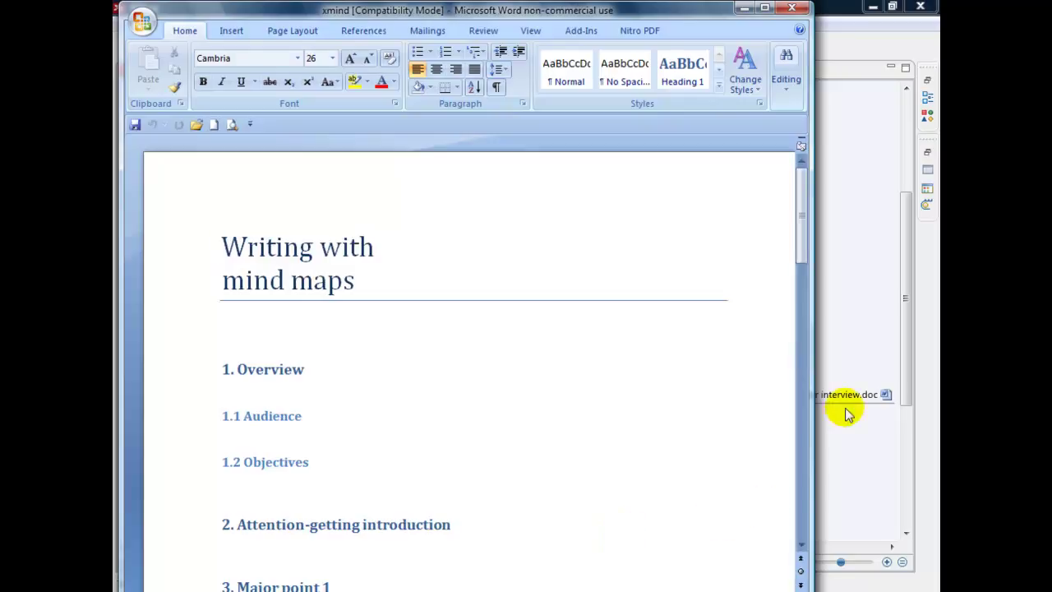
Read through the exported outline in Word, from the Overview heading down to the note text under Subtopic C
left_click_drag(800, 218, 800, 254)
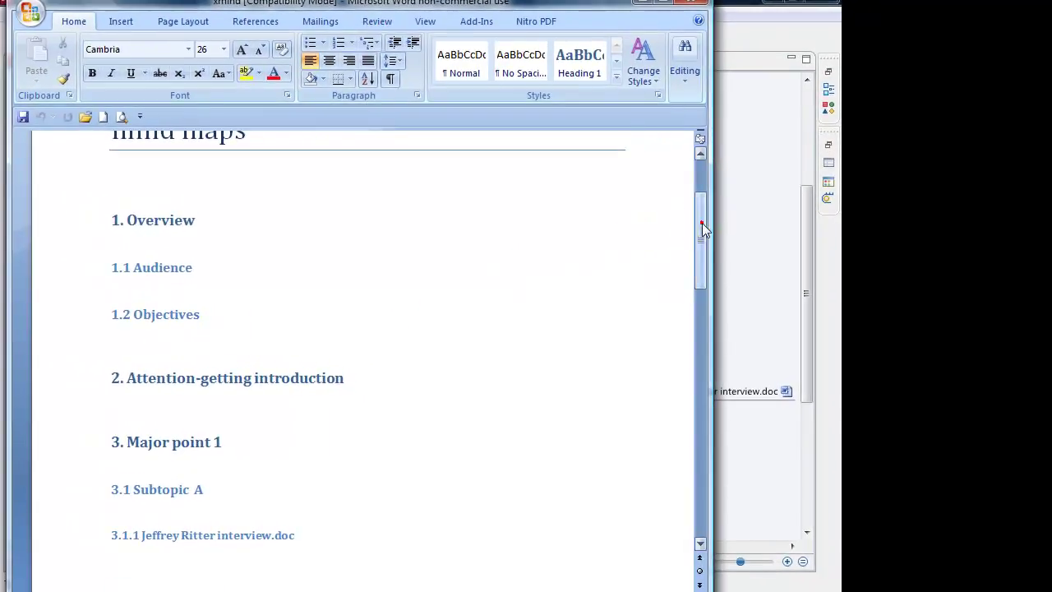
left_click_drag(699, 219, 701, 284)
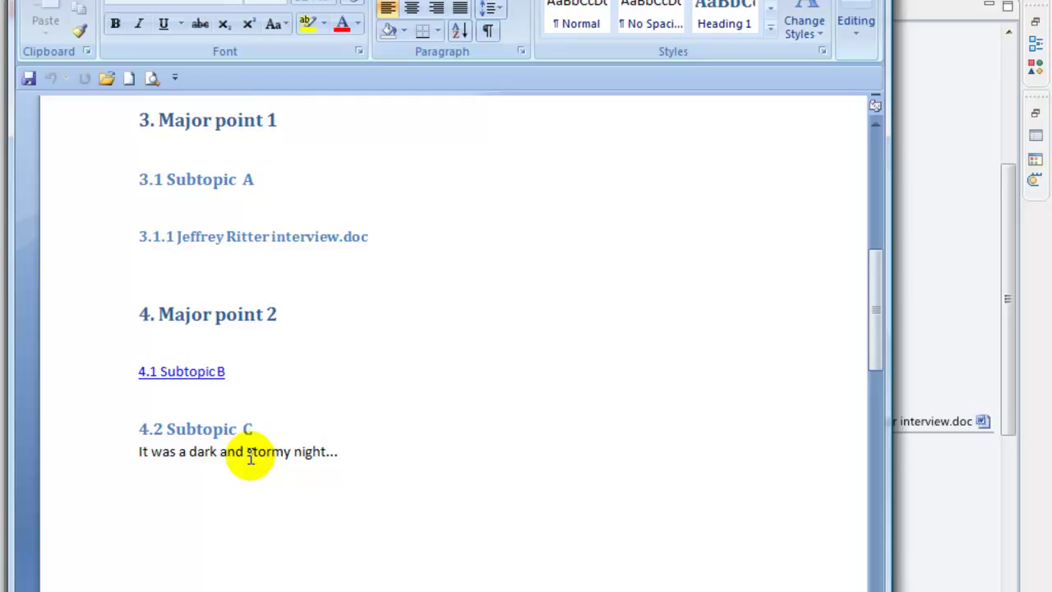
left_click(251, 458)
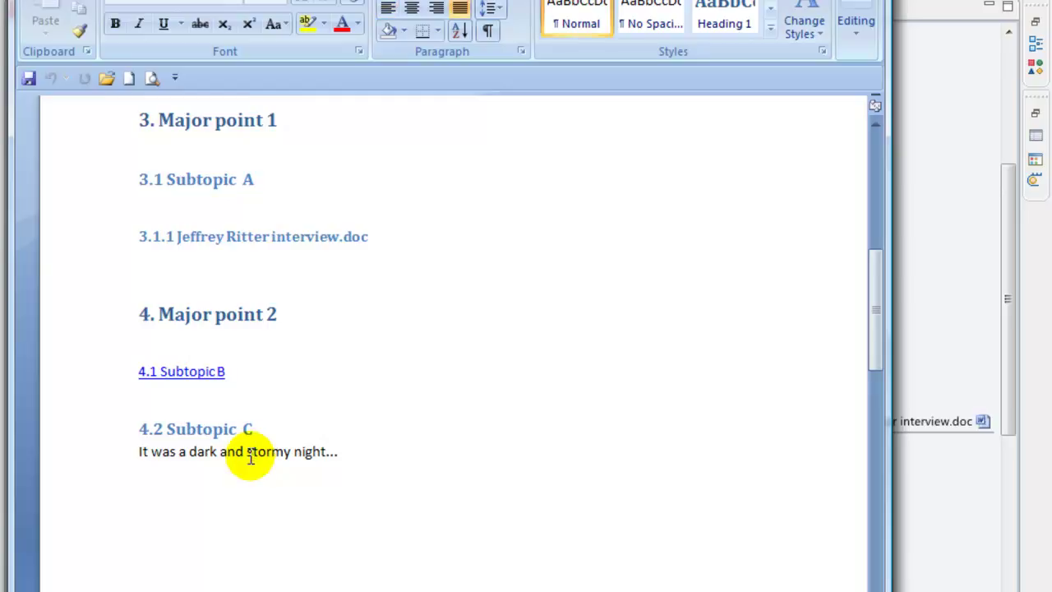